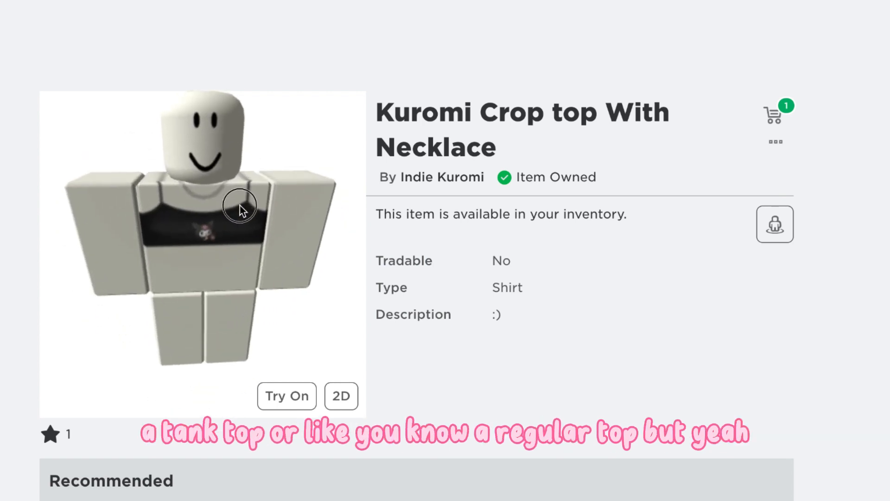
Rotate the 3D preview of the Kuromi Crop top With Necklace to examine the shirt from different angles.
{"action": "left_click_drag", "start_coordinate": [240, 205], "coordinate": [266, 224]}
{"action": "scroll", "coordinate": [221, 199], "scroll_direction": "up", "scroll_amount": 5}
{"action": "scroll", "coordinate": [221, 198], "scroll_direction": "down", "scroll_amount": 5}
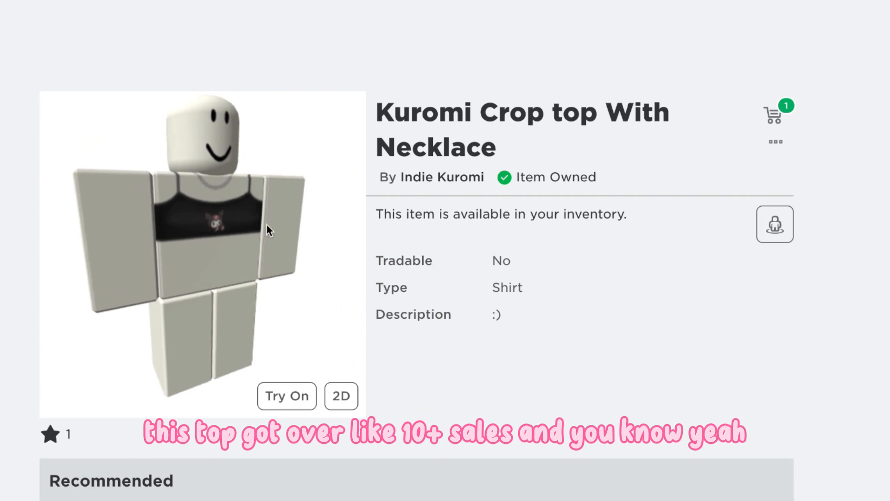
{"action": "left_click_drag", "start_coordinate": [167, 296], "coordinate": [344, 298]}
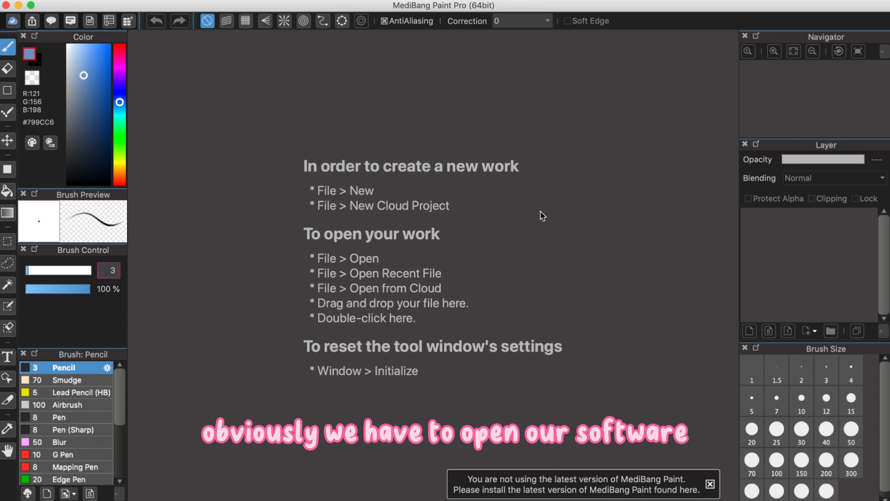
Dismiss the update notice and create a new 585 × 559 px image at 350 dpi with a transparent background.
{"action": "left_click", "coordinate": [710, 485]}
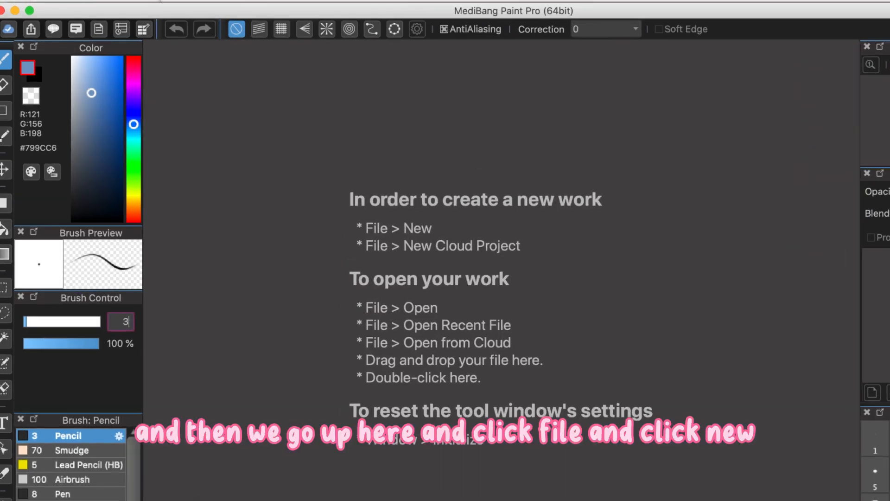
{"action": "left_click", "coordinate": [133, 0]}
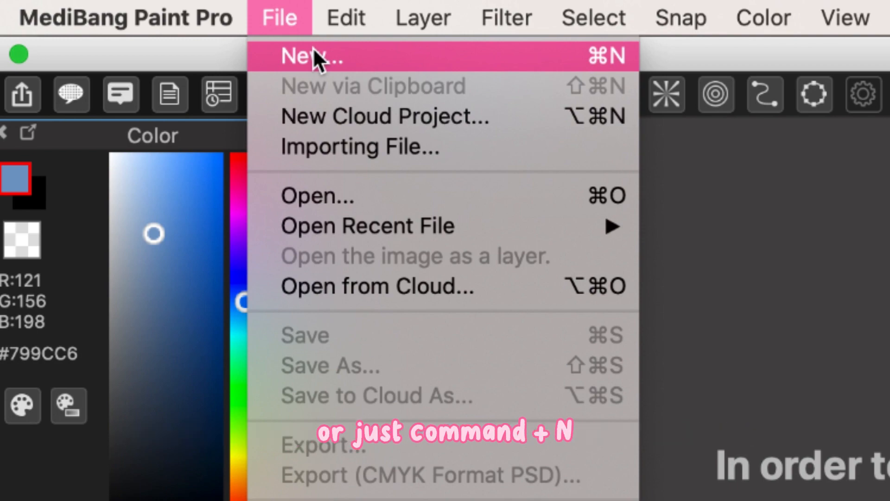
{"action": "left_click", "coordinate": [313, 56]}
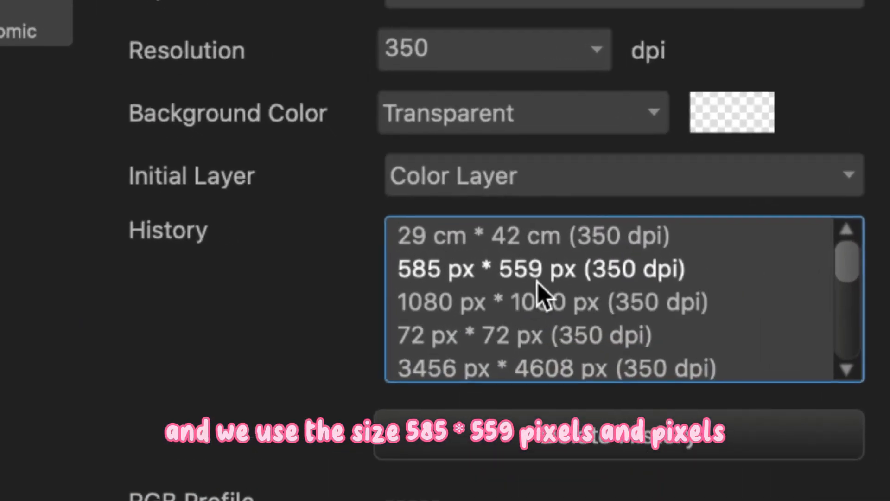
{"action": "left_click", "coordinate": [545, 271]}
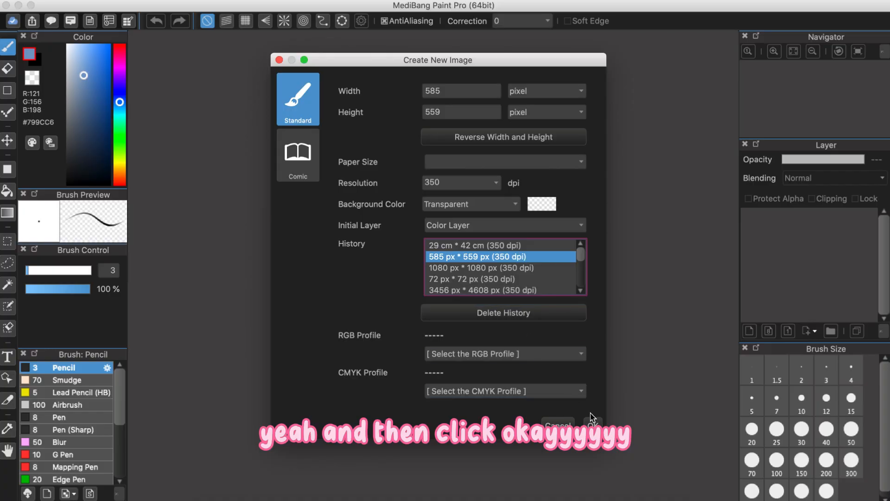
{"action": "left_click", "coordinate": [593, 424]}
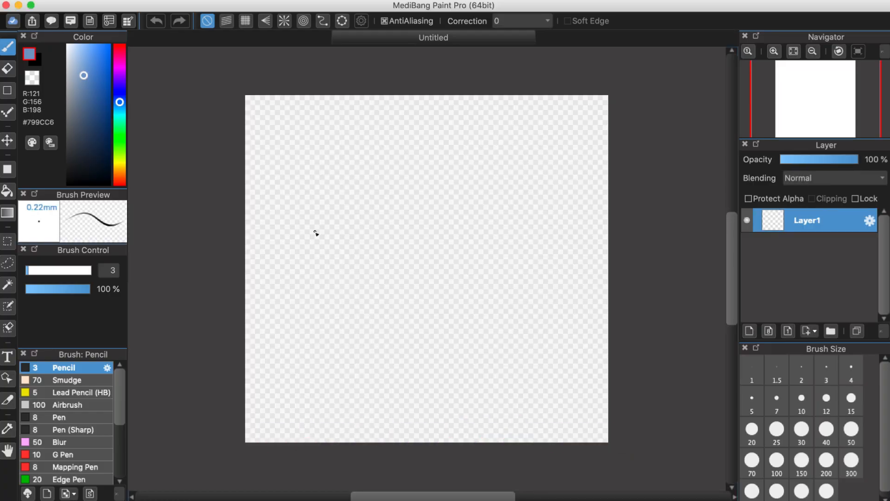
{"action": "scroll", "coordinate": [315, 244], "scroll_direction": "down", "scroll_amount": 3}
{"action": "scroll", "coordinate": [315, 244], "scroll_direction": "up", "scroll_amount": 4}
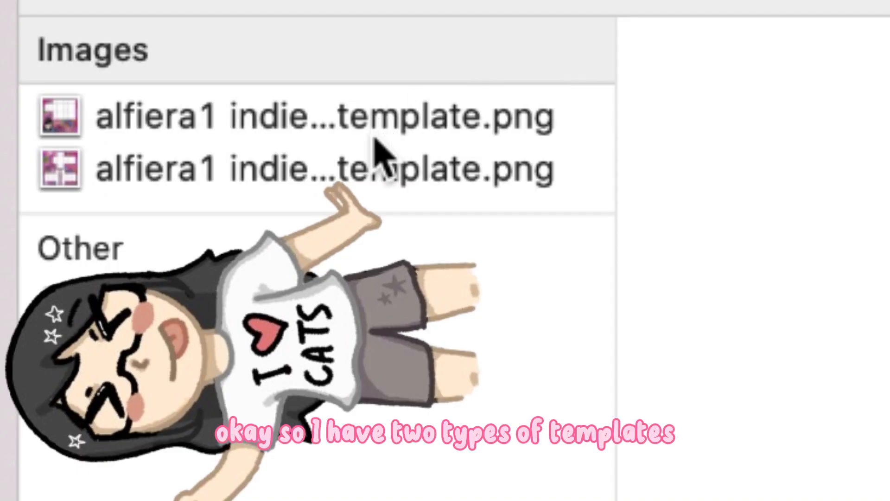
Preview the advanced clothing template image in Finder and close the preview.
{"action": "left_click", "coordinate": [418, 167]}
{"action": "key", "text": "space"}
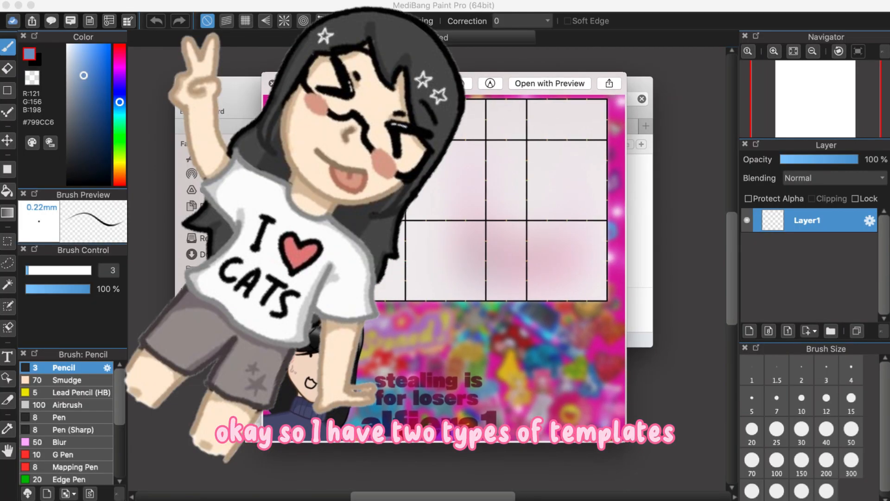
{"action": "left_click_drag", "start_coordinate": [245, 74], "coordinate": [107, 22]}
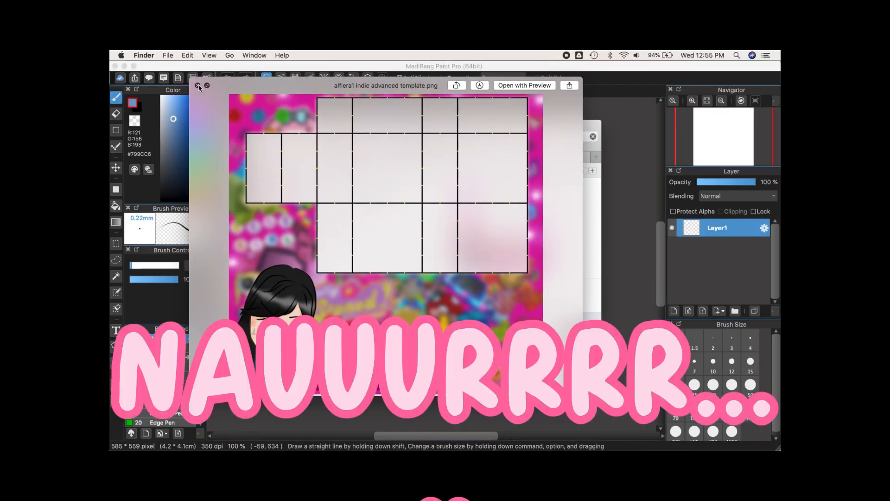
{"action": "left_click", "coordinate": [198, 86]}
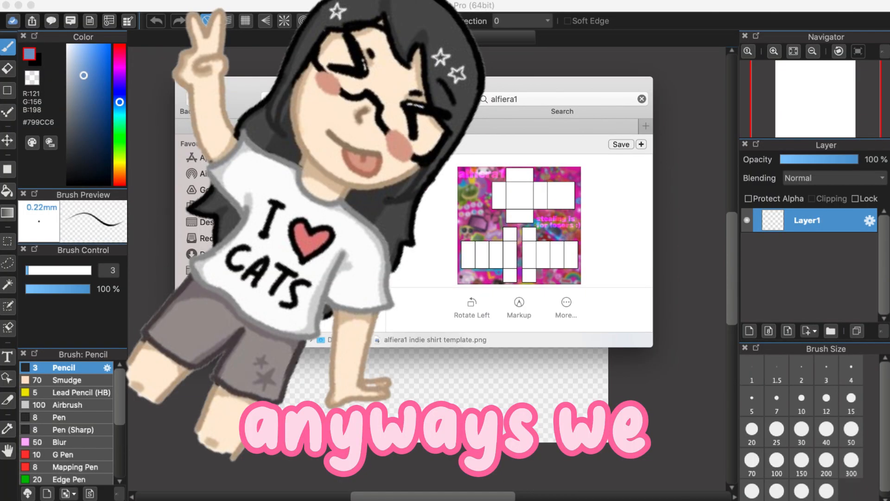
Open alfiera1 indie shirt template.png from Finder in MediBang Paint Pro and copy its image.
{"action": "left_click_drag", "start_coordinate": [354, 181], "coordinate": [586, 8]}
{"action": "left_click", "coordinate": [584, 7]}
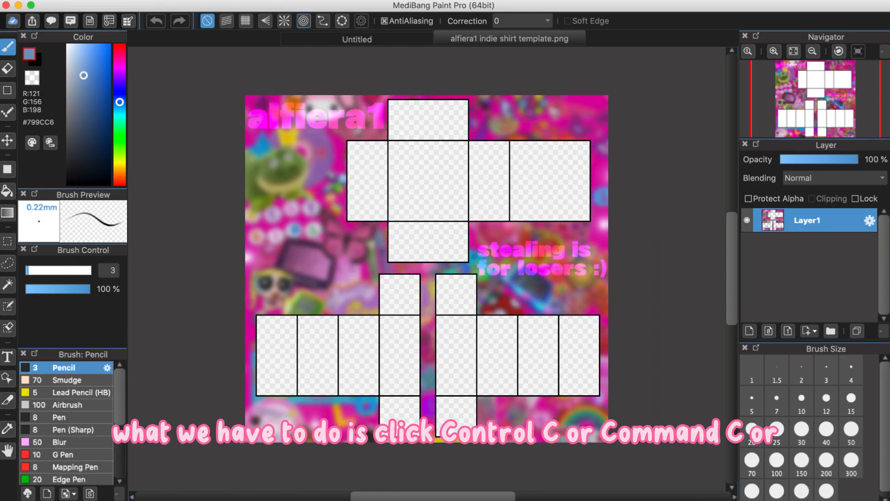
{"action": "left_click", "coordinate": [131, 0]}
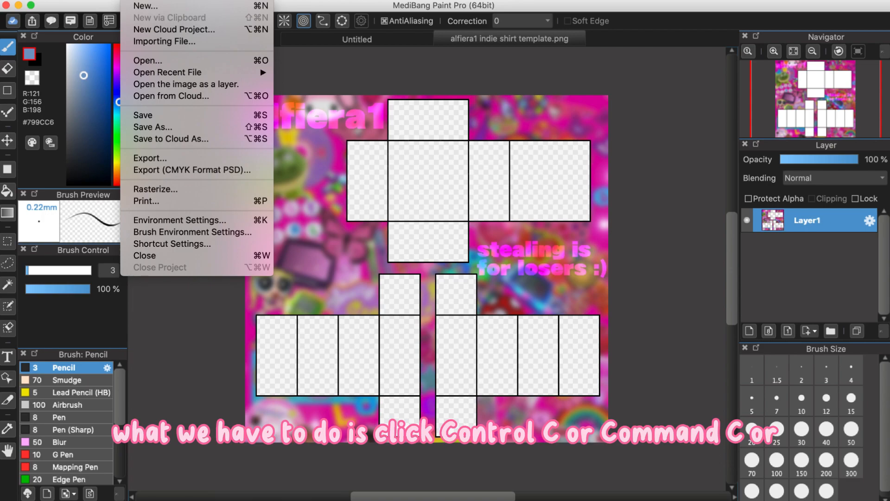
{"action": "left_click", "coordinate": [157, 0]}
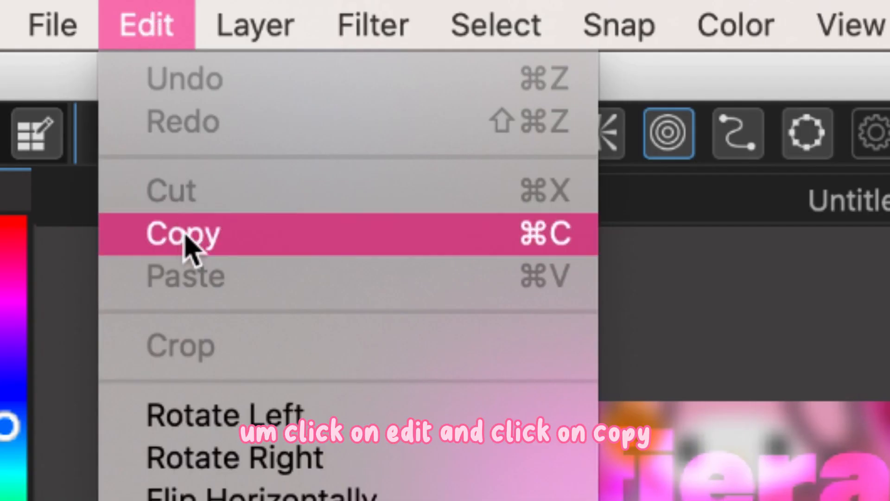
{"action": "left_click", "coordinate": [169, 49]}
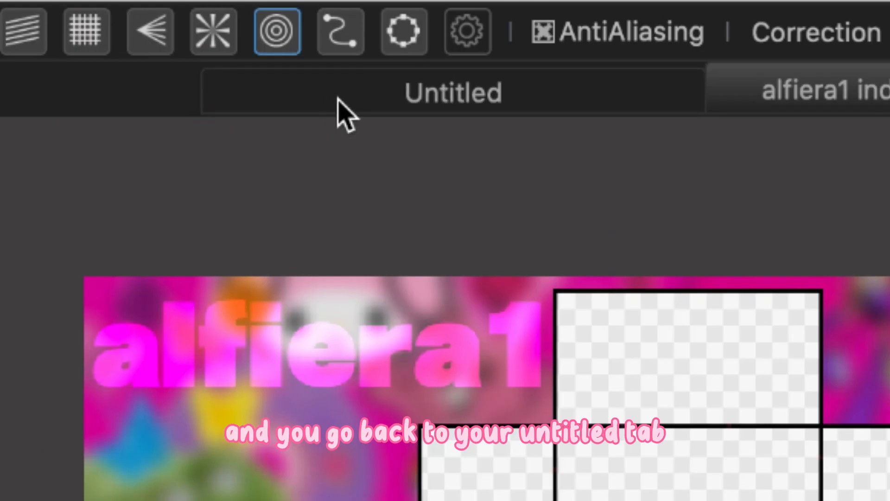
Paste the shirt template into the Untitled canvas and close the separate template file.
{"action": "left_click", "coordinate": [358, 96]}
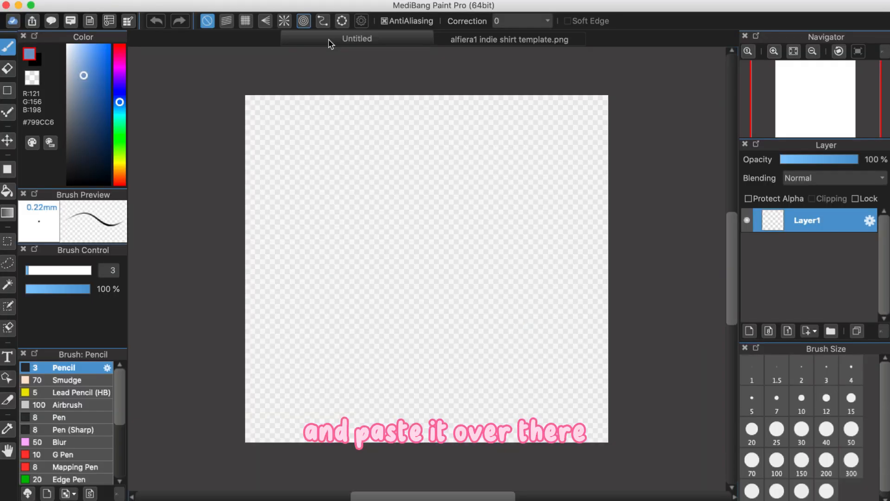
{"action": "left_click", "coordinate": [158, 0]}
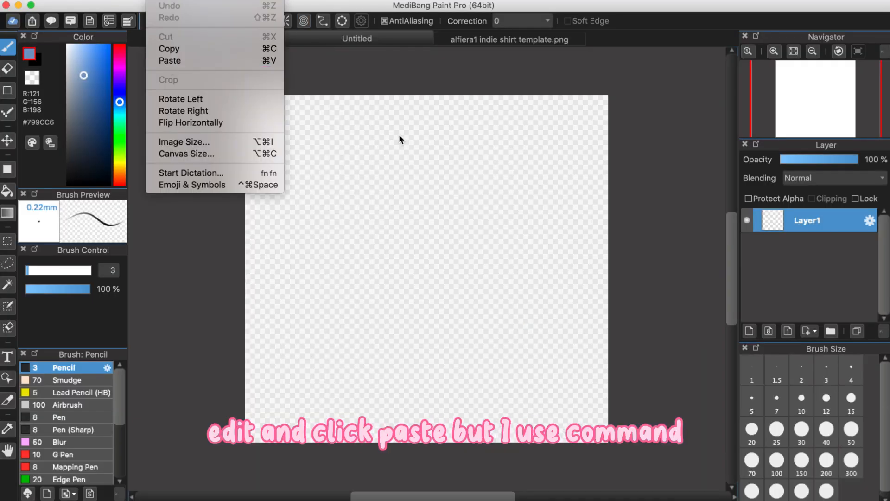
{"action": "left_click", "coordinate": [432, 62]}
{"action": "key", "text": "super+v"}
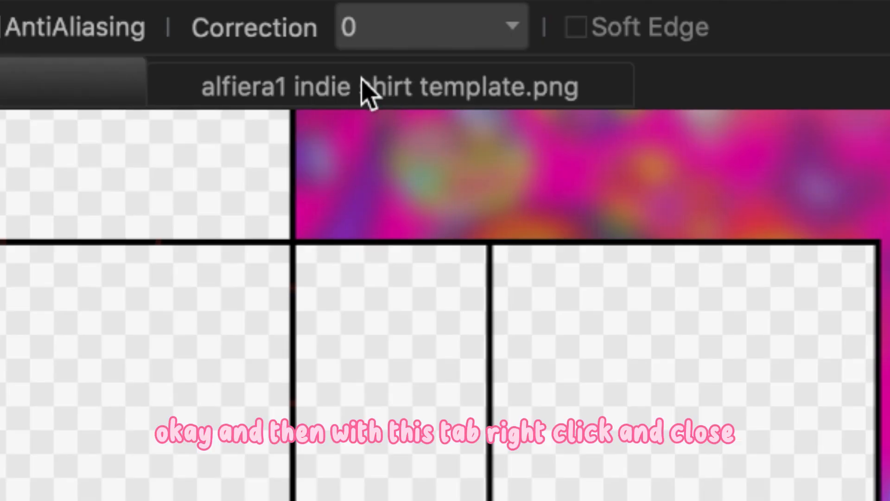
{"action": "right_click", "coordinate": [362, 79]}
{"action": "left_click", "coordinate": [406, 116]}
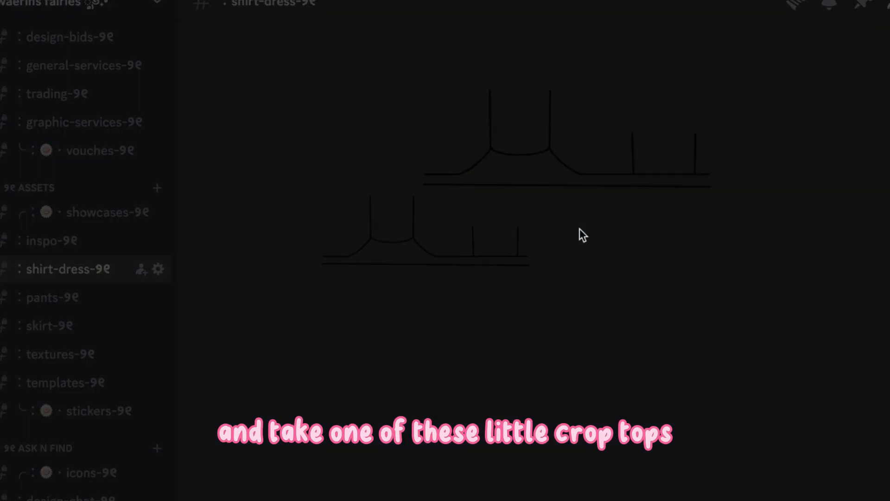
Copy the crop-top outline image from the shirt-dress channel in Discord.
{"action": "right_click", "coordinate": [580, 229]}
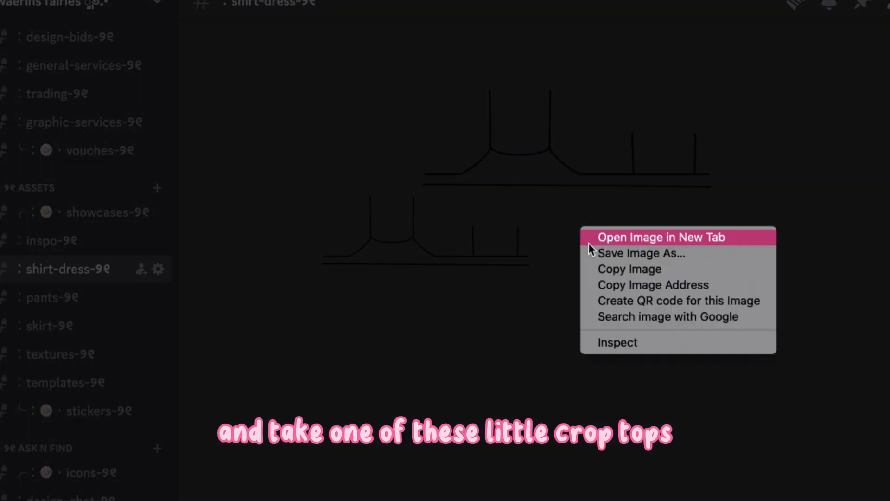
{"action": "left_click", "coordinate": [600, 267]}
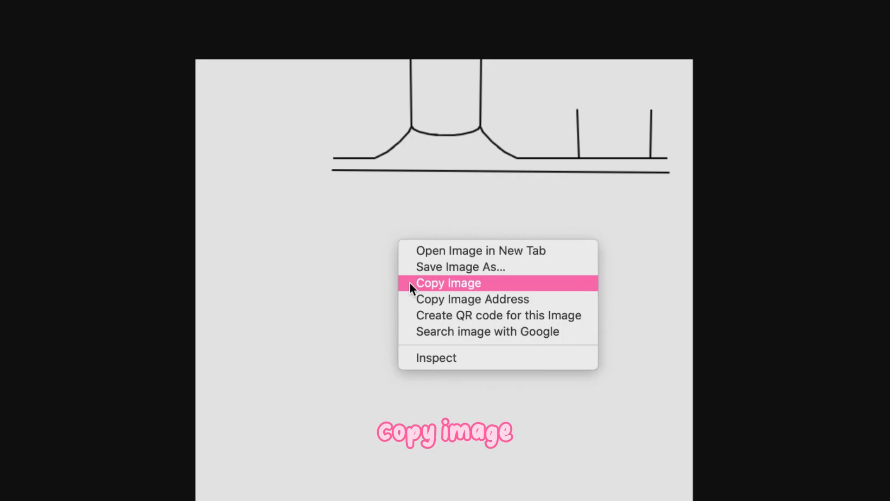
{"action": "left_click", "coordinate": [410, 282]}
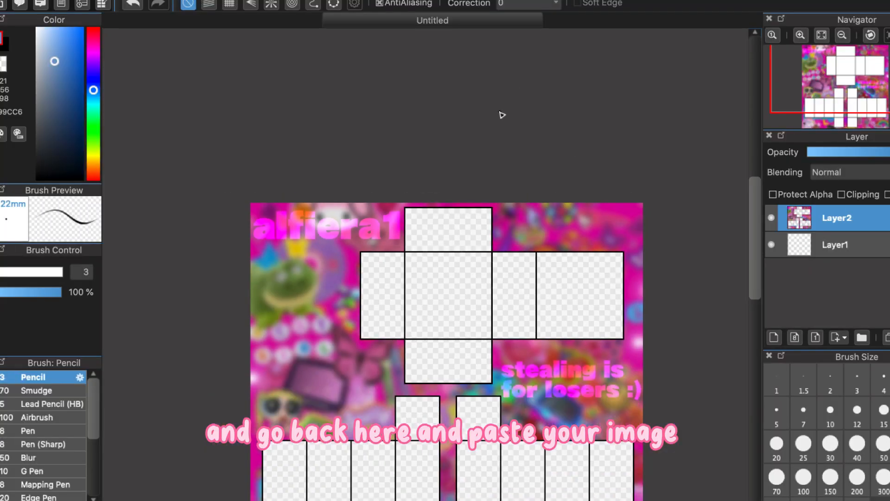
Paste the crop-top outline over the shirt template in MediBang Paint Pro's Untitled canvas.
{"action": "scroll", "coordinate": [513, 88], "scroll_direction": "down", "scroll_amount": 3}
{"action": "key", "text": "super+v"}
{"action": "scroll", "coordinate": [502, 115], "scroll_direction": "right", "scroll_amount": 3}
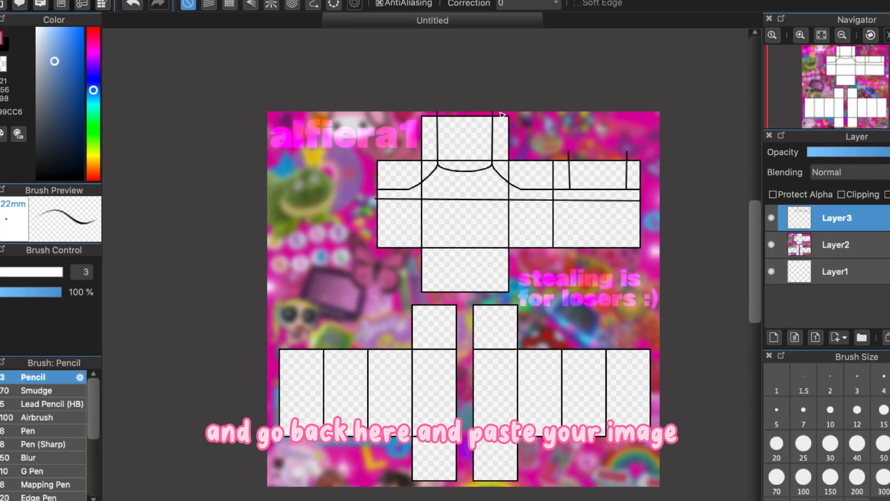
{"action": "scroll", "coordinate": [502, 115], "scroll_direction": "up", "scroll_amount": 5}
{"action": "scroll", "coordinate": [502, 115], "scroll_direction": "down", "scroll_amount": 3}
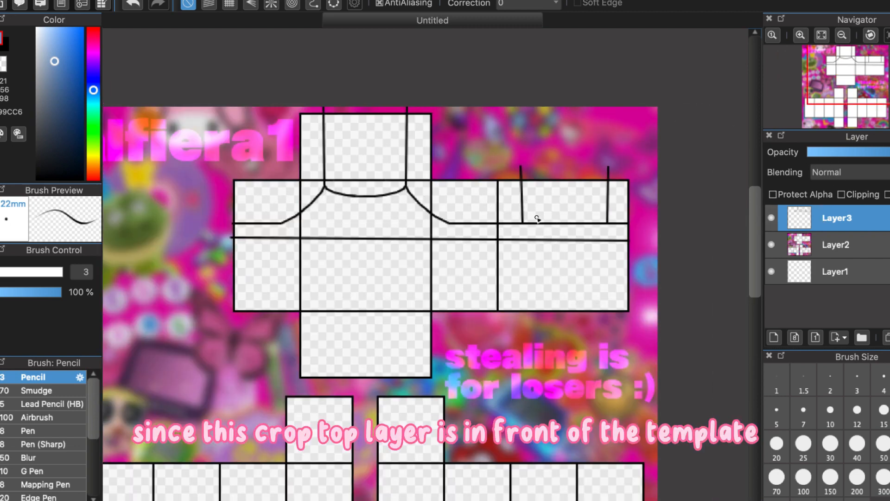
{"action": "scroll", "coordinate": [537, 219], "scroll_direction": "left", "scroll_amount": 2}
{"action": "scroll", "coordinate": [537, 219], "scroll_direction": "down", "scroll_amount": 1}
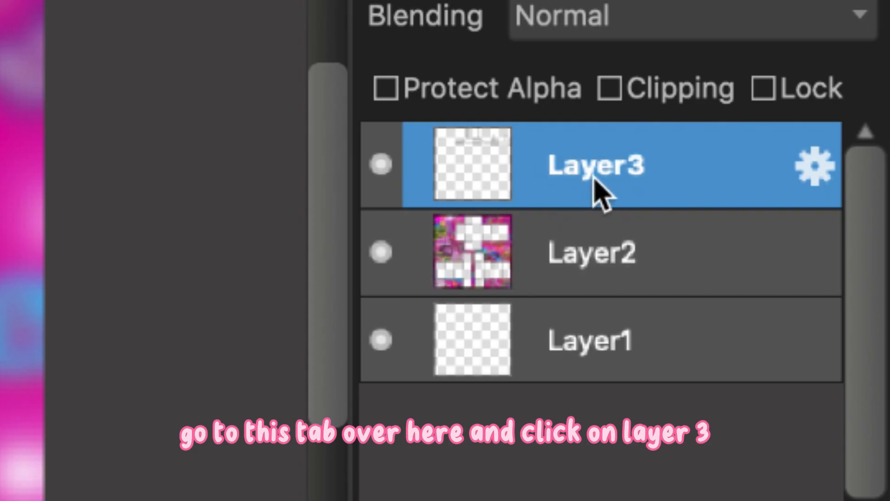
Move the crop-top outline layer, Layer3, beneath the template layer, Layer2.
{"action": "left_click", "coordinate": [582, 168]}
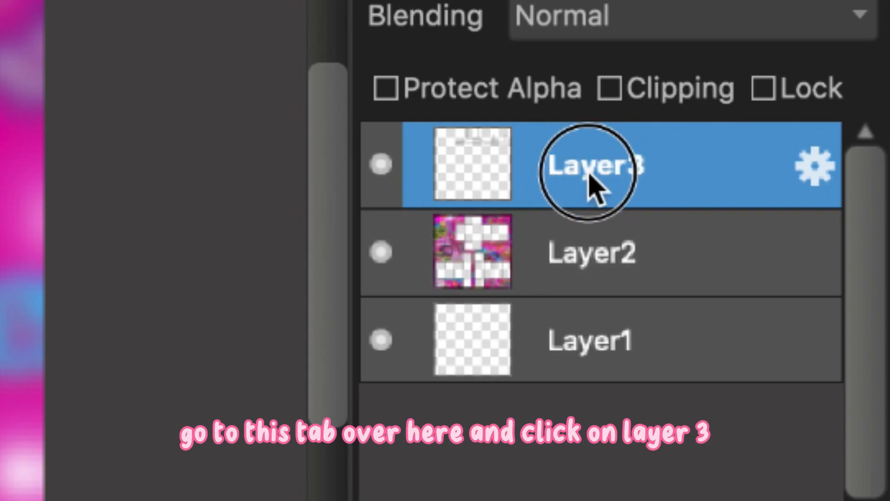
{"action": "left_click_drag", "start_coordinate": [587, 215], "coordinate": [577, 308]}
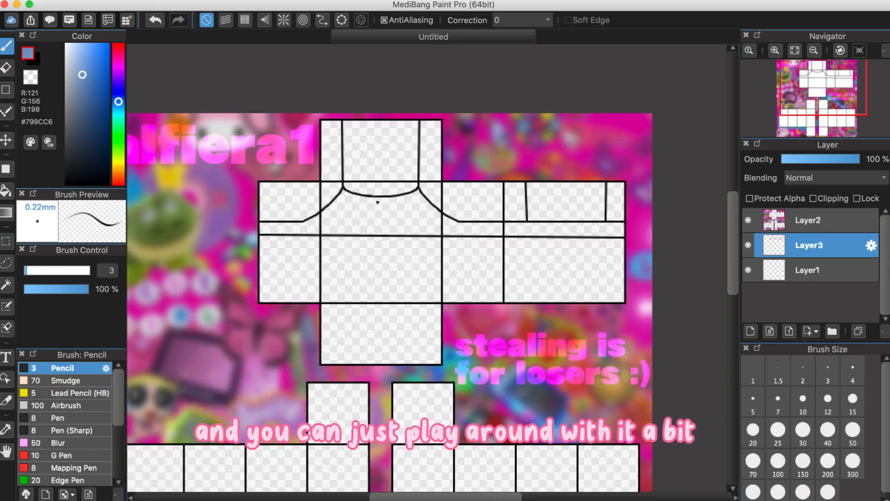
{"action": "scroll", "coordinate": [378, 202], "scroll_direction": "down", "scroll_amount": 2}
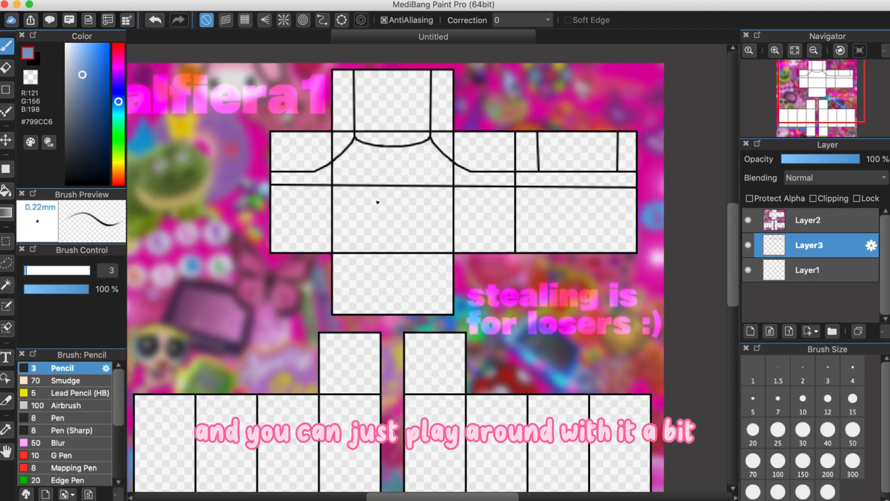
{"action": "scroll", "coordinate": [378, 202], "scroll_direction": "up", "scroll_amount": 3}
{"action": "scroll", "coordinate": [378, 202], "scroll_direction": "down", "scroll_amount": 2}
{"action": "scroll", "coordinate": [378, 202], "scroll_direction": "right", "scroll_amount": 2}
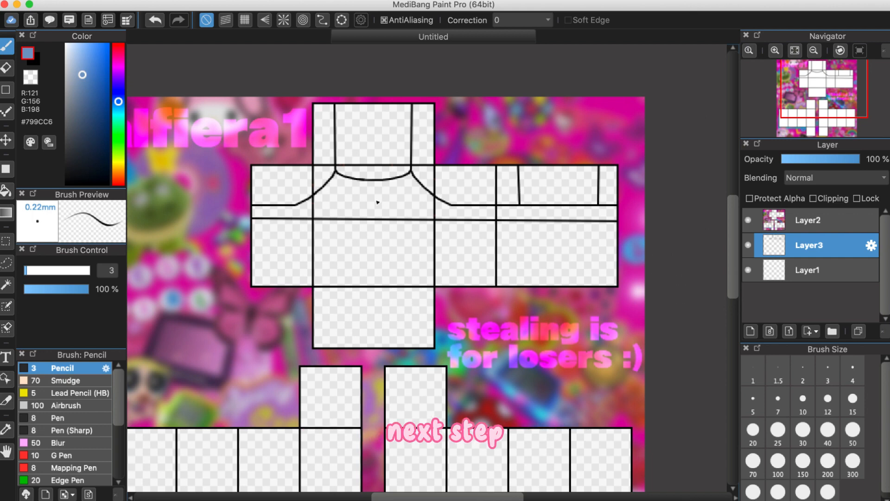
Make Layer1 active, choose the Bucket tool and set the foreground color to near-white #F0F0F0.
{"action": "left_click", "coordinate": [797, 277]}
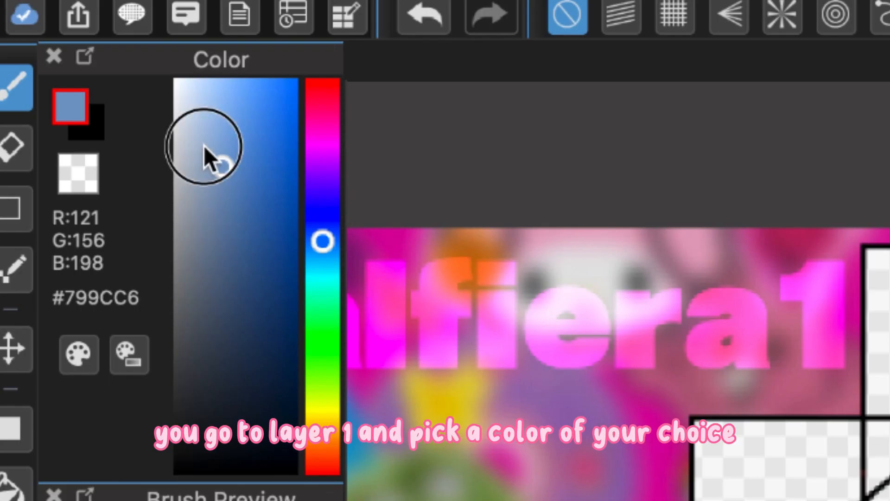
{"action": "left_click_drag", "start_coordinate": [78, 72], "coordinate": [17, 40]}
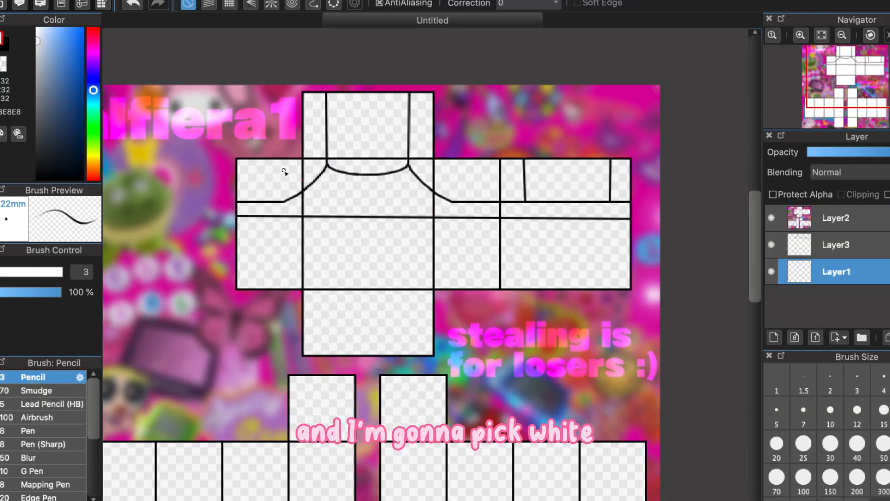
{"action": "scroll", "coordinate": [285, 171], "scroll_direction": "up", "scroll_amount": 2}
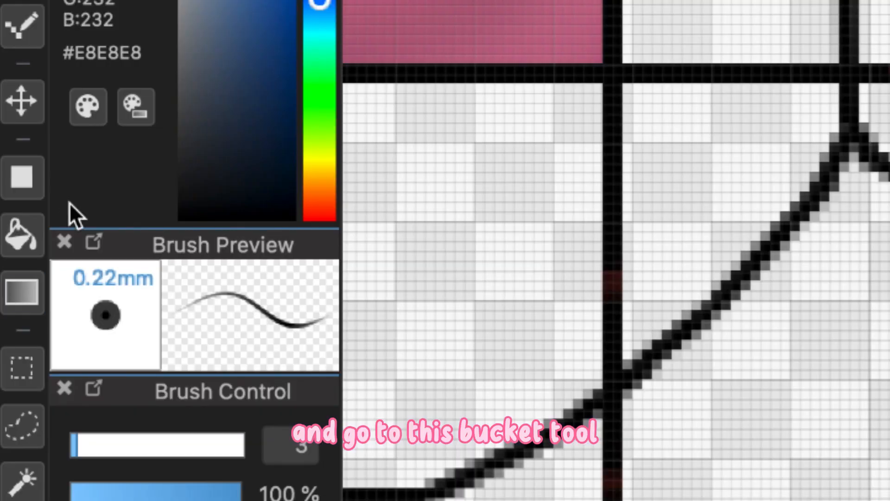
{"action": "left_click", "coordinate": [17, 239]}
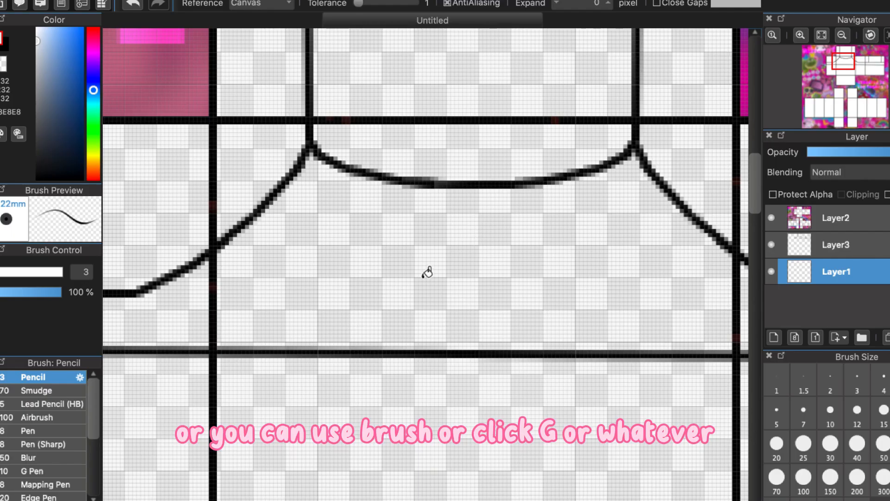
{"action": "scroll", "coordinate": [424, 271], "scroll_direction": "left", "scroll_amount": 5}
{"action": "scroll", "coordinate": [423, 272], "scroll_direction": "down", "scroll_amount": 2}
{"action": "left_click", "coordinate": [34, 38]}
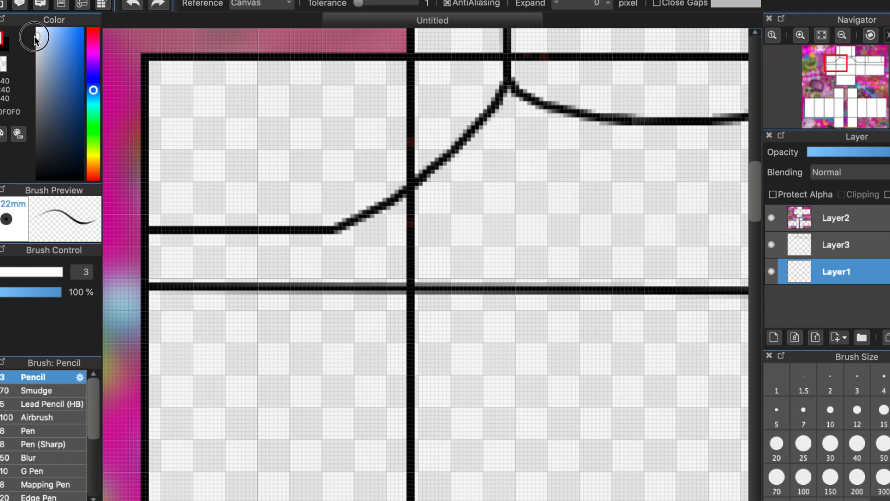
Fill the front, side and back sections of the crop top on Layer1 with the near-white color.
{"action": "left_click", "coordinate": [247, 256]}
{"action": "left_click", "coordinate": [712, 221]}
{"action": "scroll", "coordinate": [711, 222], "scroll_direction": "right", "scroll_amount": 13}
{"action": "left_click", "coordinate": [552, 296]}
{"action": "left_click", "coordinate": [623, 300]}
{"action": "scroll", "coordinate": [623, 300], "scroll_direction": "down", "scroll_amount": 3}
{"action": "scroll", "coordinate": [268, 265], "scroll_direction": "down", "scroll_amount": 3}
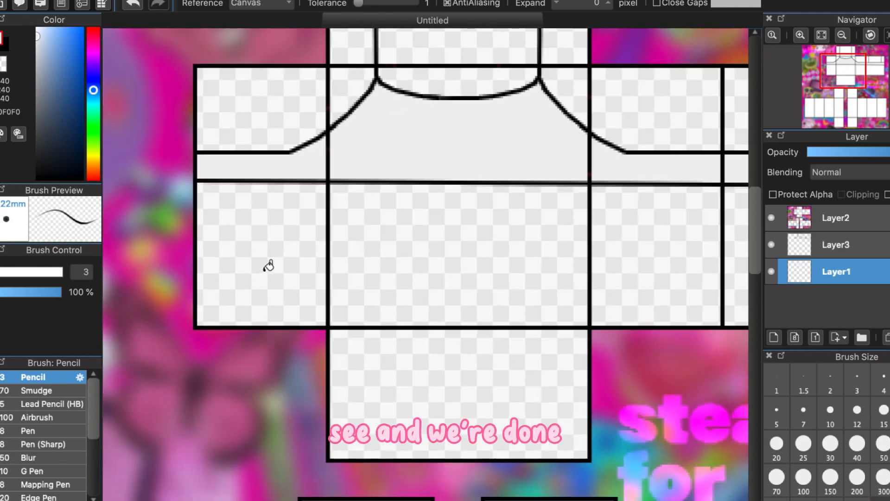
Convert the crop-top outline layer, Layer3, to an 8 bit layer.
{"action": "scroll", "coordinate": [268, 265], "scroll_direction": "right", "scroll_amount": 4}
{"action": "scroll", "coordinate": [268, 266], "scroll_direction": "up", "scroll_amount": 2}
{"action": "scroll", "coordinate": [282, 261], "scroll_direction": "down", "scroll_amount": 3}
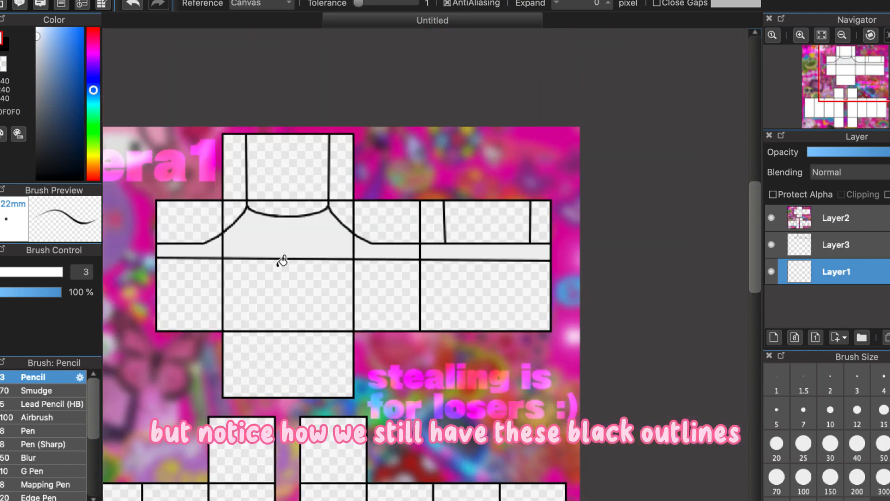
{"action": "scroll", "coordinate": [283, 262], "scroll_direction": "up", "scroll_amount": 1}
{"action": "scroll", "coordinate": [282, 261], "scroll_direction": "left", "scroll_amount": 1}
{"action": "scroll", "coordinate": [282, 262], "scroll_direction": "up", "scroll_amount": 3}
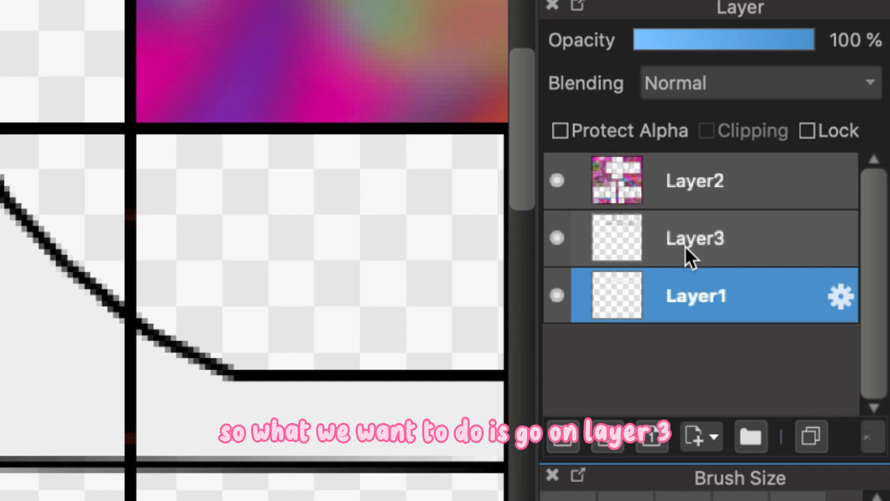
{"action": "left_click", "coordinate": [832, 250]}
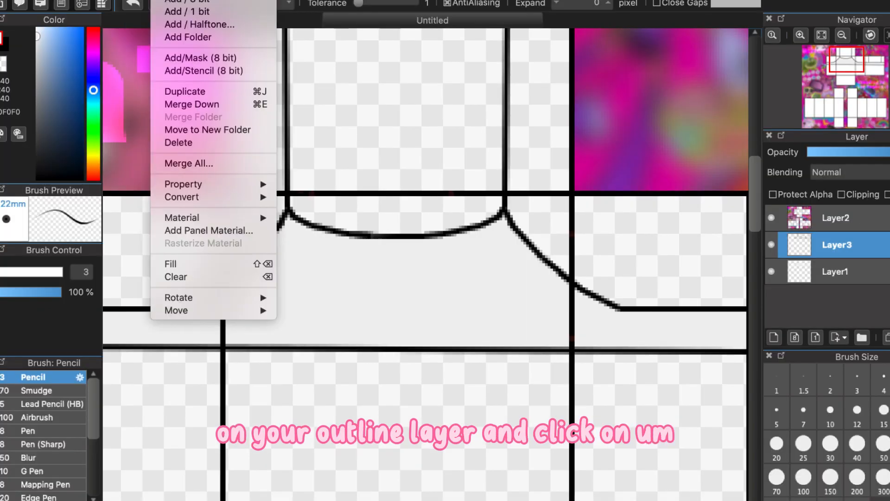
{"action": "mouse_move", "coordinate": [204, 0]}
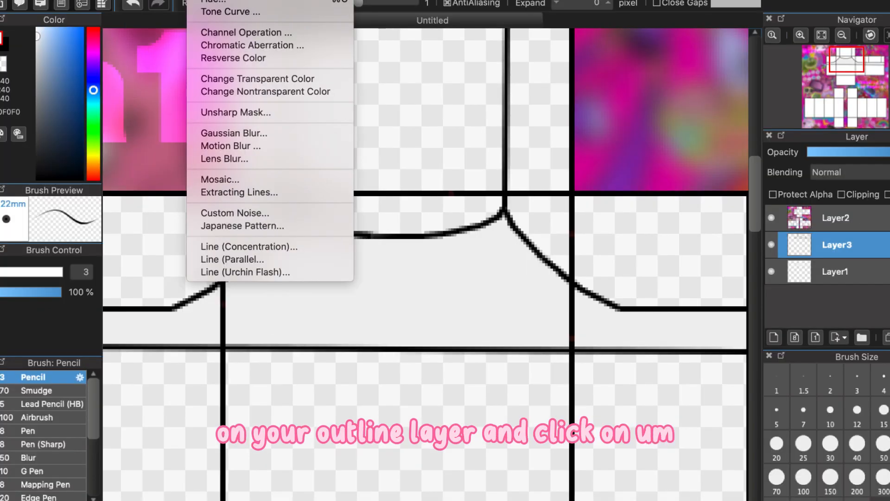
{"action": "mouse_move", "coordinate": [168, 0]}
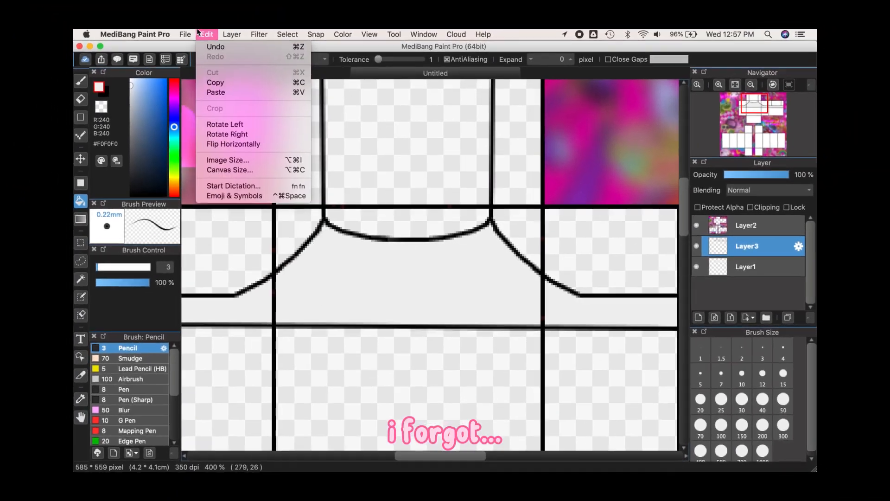
{"action": "mouse_move", "coordinate": [296, 59]}
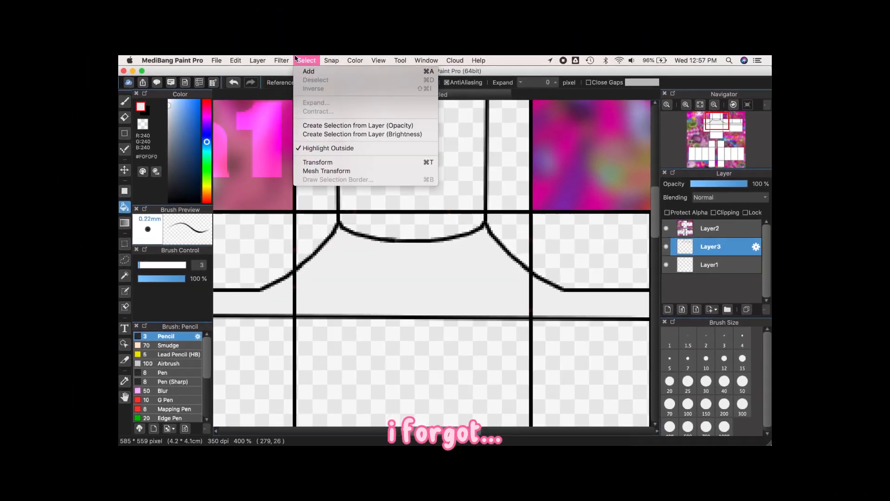
{"action": "mouse_move", "coordinate": [258, 60]}
{"action": "mouse_move", "coordinate": [281, 210]}
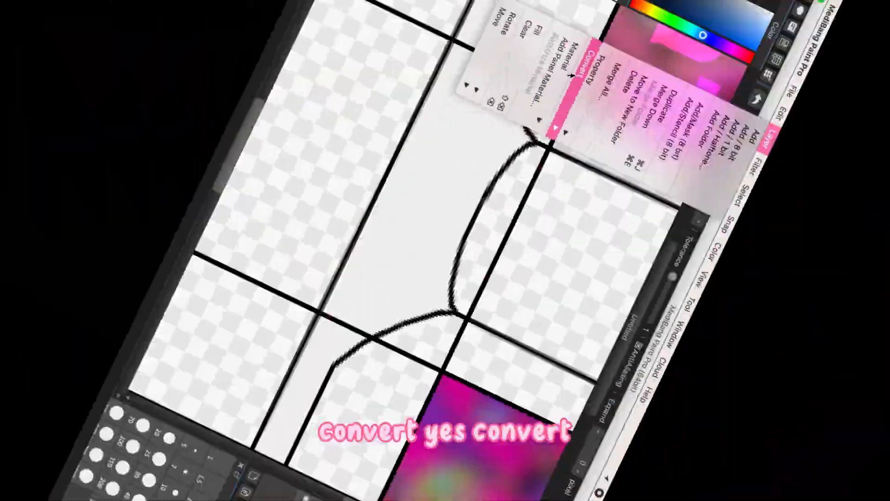
{"action": "mouse_move", "coordinate": [366, 234]}
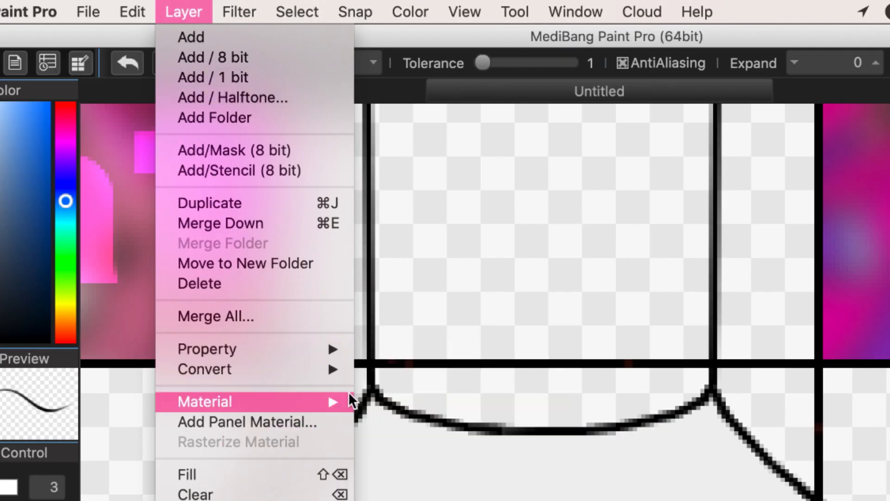
{"action": "mouse_move", "coordinate": [351, 371]}
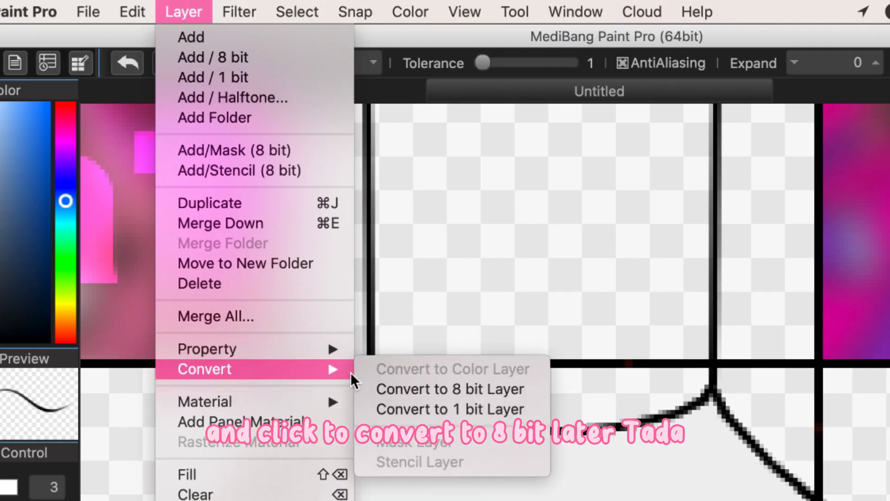
{"action": "left_click", "coordinate": [440, 384]}
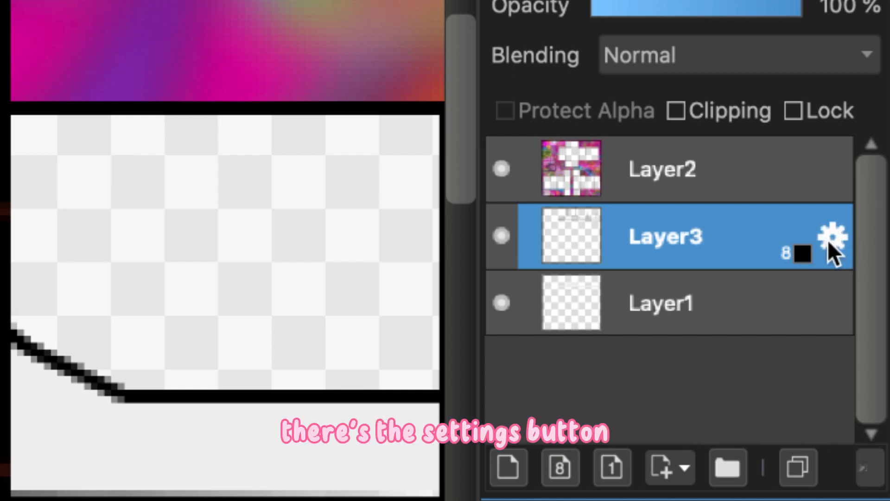
Recolor the crop-top outlines on Layer3 to light gray through the layer's properties.
{"action": "left_click", "coordinate": [828, 241]}
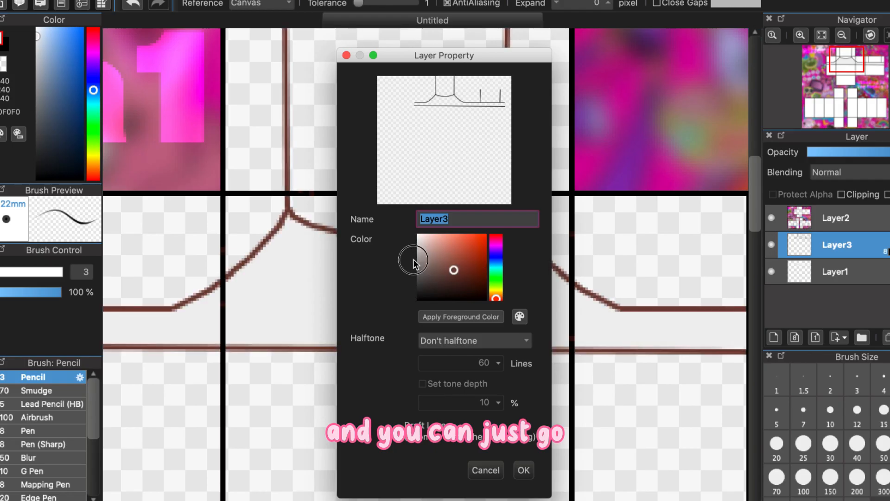
{"action": "mouse_move", "coordinate": [413, 263]}
{"action": "left_mouse_down"}
{"action": "mouse_move", "coordinate": [397, 263]}
{"action": "mouse_move", "coordinate": [396, 241]}
{"action": "left_mouse_up"}
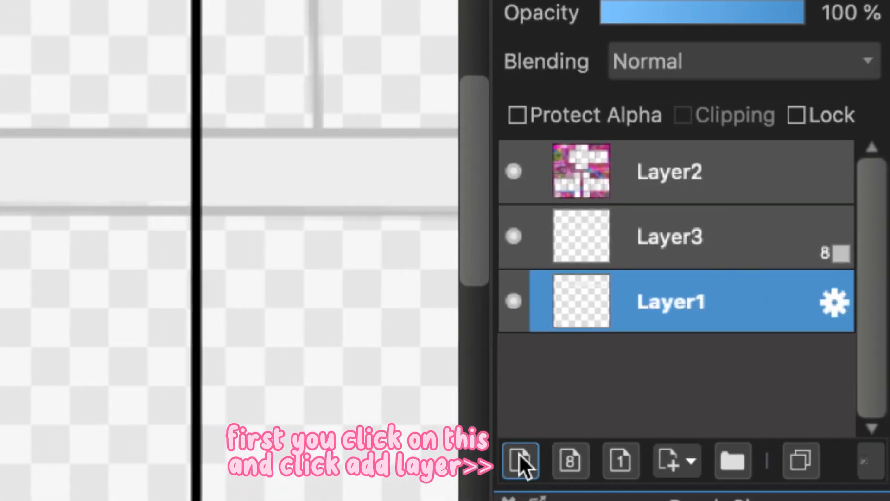
Add a new layer directly above Layer1 and clip it to the base fill.
{"action": "left_click", "coordinate": [519, 454]}
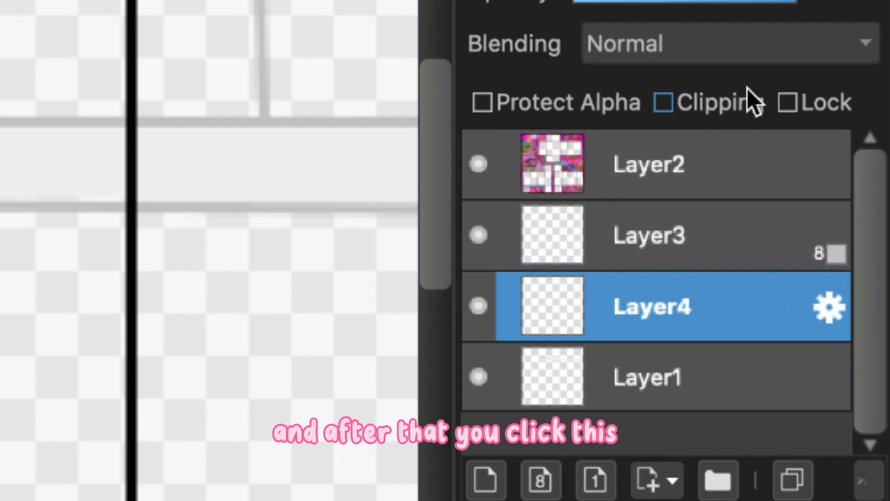
{"action": "left_click", "coordinate": [694, 99]}
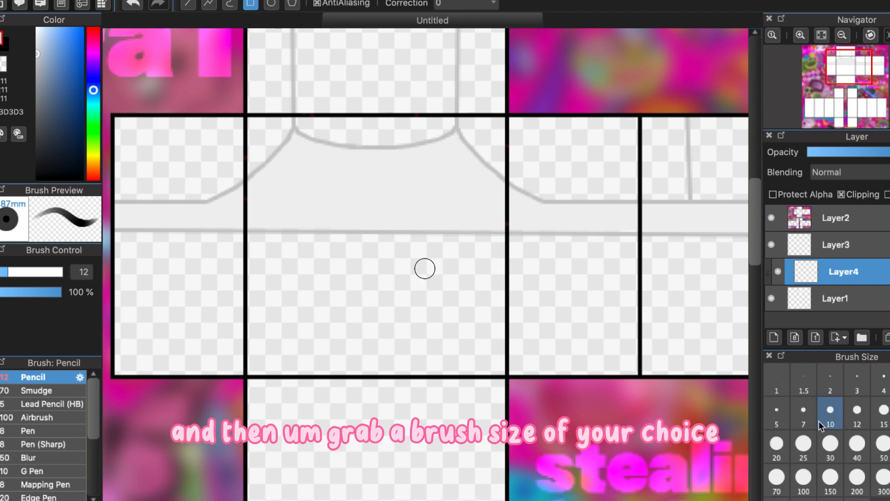
Draw darker gray #CFCFCF rectangle outlines with the size 12 Pencil around the front, side and back panels to shade the crop top's edges.
{"action": "left_click", "coordinate": [31, 53]}
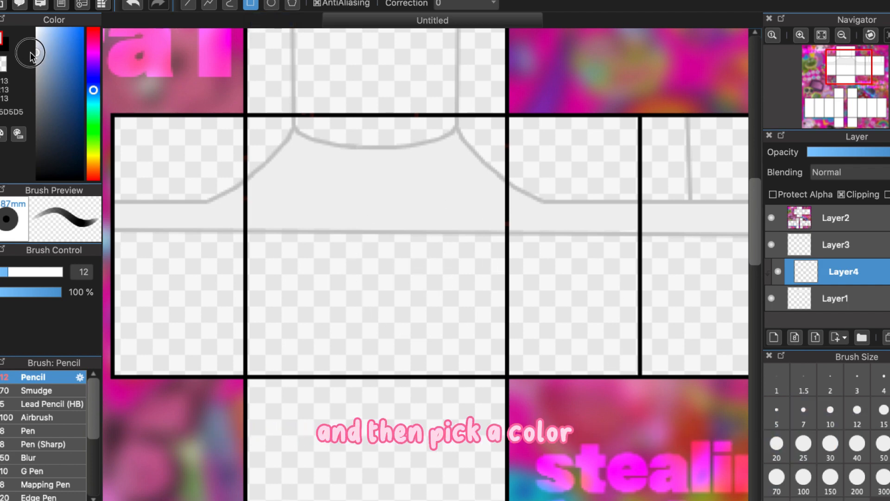
{"action": "left_click", "coordinate": [37, 55]}
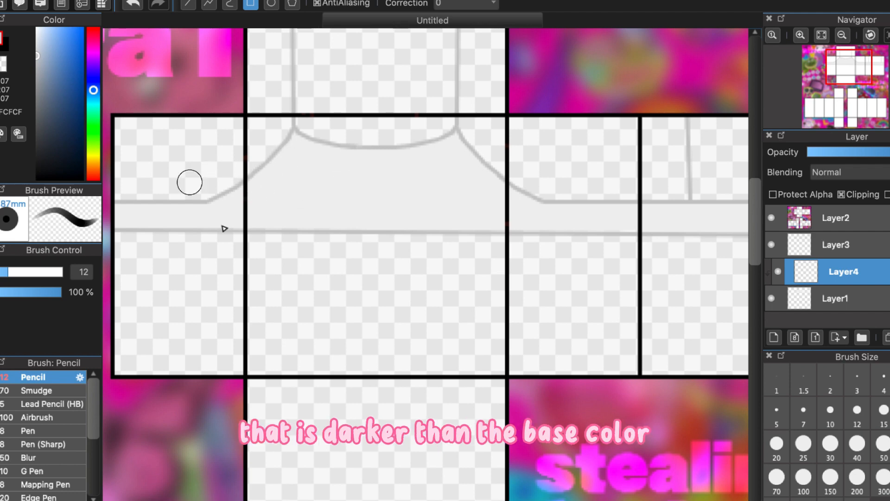
{"action": "mouse_move", "coordinate": [248, 119]}
{"action": "left_mouse_down"}
{"action": "mouse_move", "coordinate": [449, 261]}
{"action": "mouse_move", "coordinate": [487, 243]}
{"action": "mouse_move", "coordinate": [503, 249]}
{"action": "left_mouse_up"}
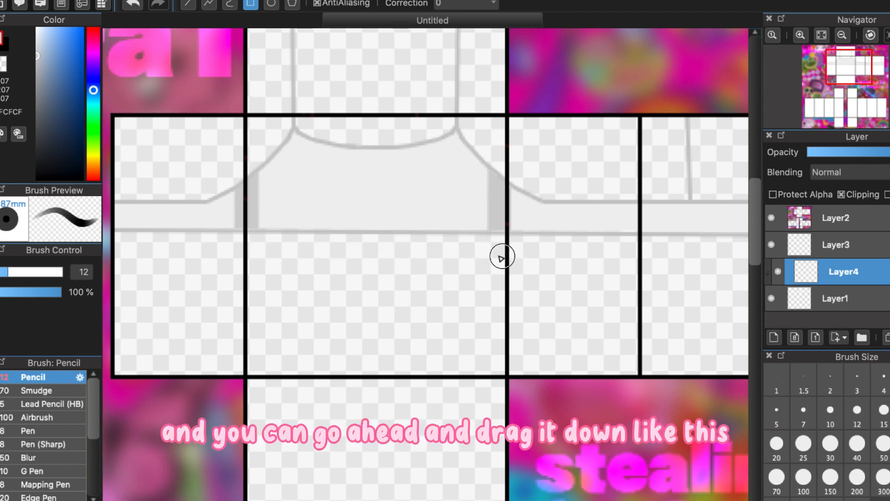
{"action": "left_click_drag", "start_coordinate": [241, 119], "coordinate": [117, 251]}
{"action": "left_click_drag", "start_coordinate": [515, 121], "coordinate": [324, 268]}
{"action": "left_click_drag", "start_coordinate": [384, 145], "coordinate": [625, 309]}
Soften the gray edge shading on Layer4 with a Gaussian Blur of value 6.
{"action": "scroll", "coordinate": [480, 298], "scroll_direction": "left", "scroll_amount": 5}
{"action": "scroll", "coordinate": [480, 299], "scroll_direction": "up", "scroll_amount": 1}
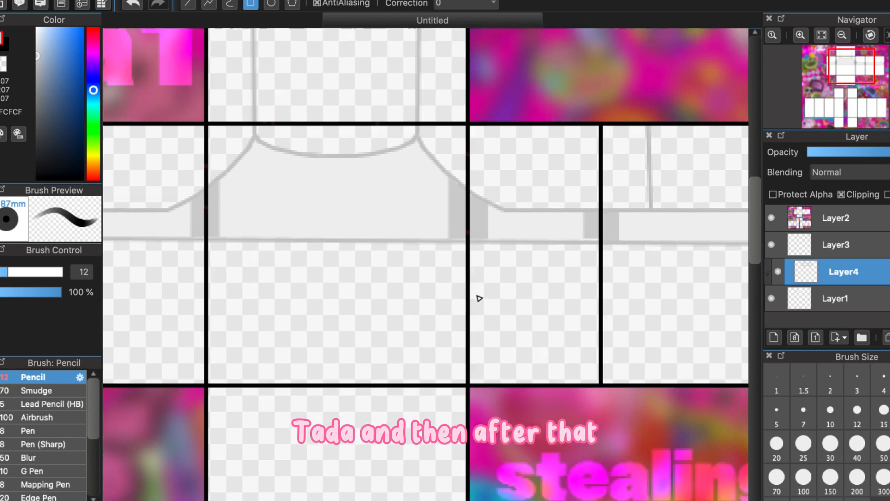
{"action": "scroll", "coordinate": [480, 299], "scroll_direction": "left", "scroll_amount": 1}
{"action": "scroll", "coordinate": [479, 298], "scroll_direction": "up", "scroll_amount": 1}
{"action": "scroll", "coordinate": [480, 299], "scroll_direction": "down", "scroll_amount": 1}
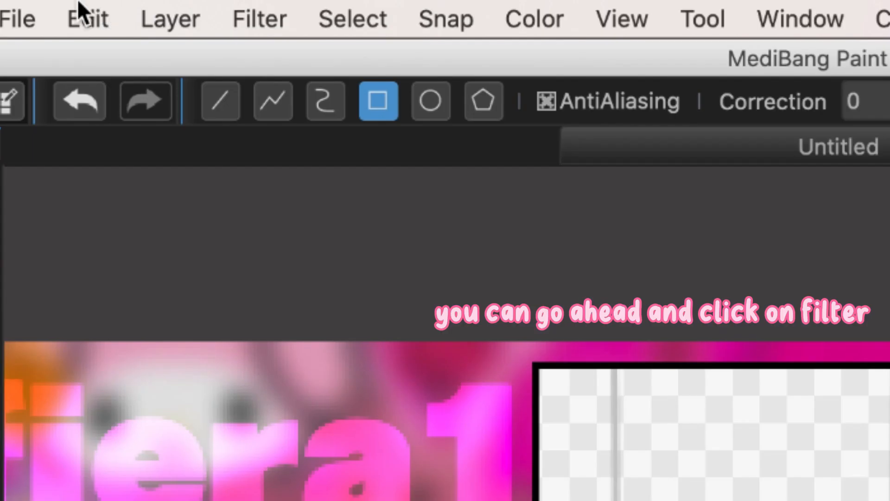
{"action": "left_click", "coordinate": [238, 14]}
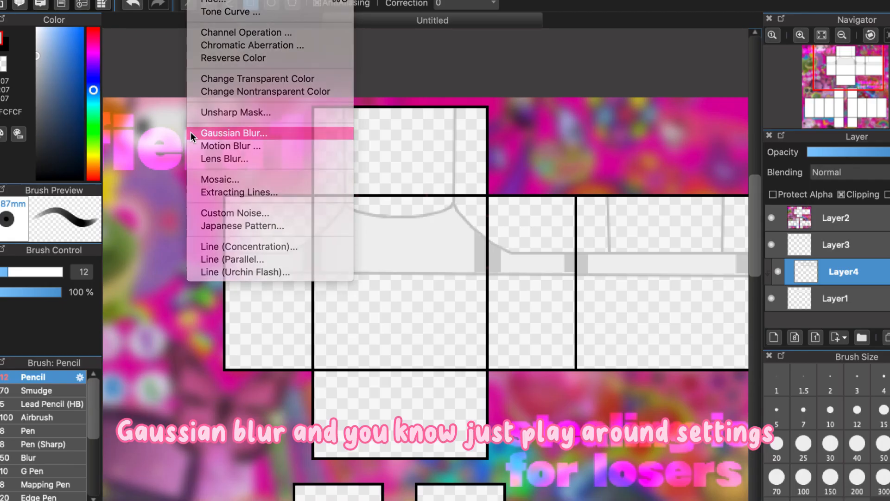
{"action": "left_click", "coordinate": [221, 435]}
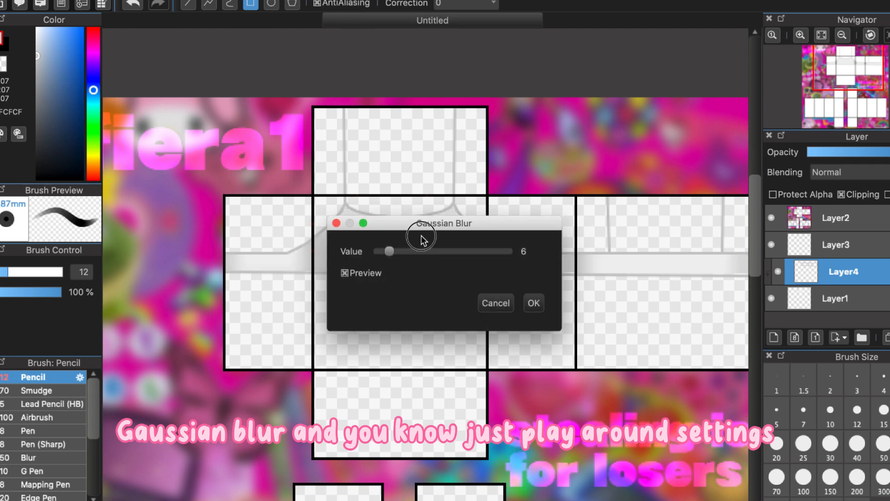
{"action": "left_click_drag", "start_coordinate": [419, 221], "coordinate": [385, 328]}
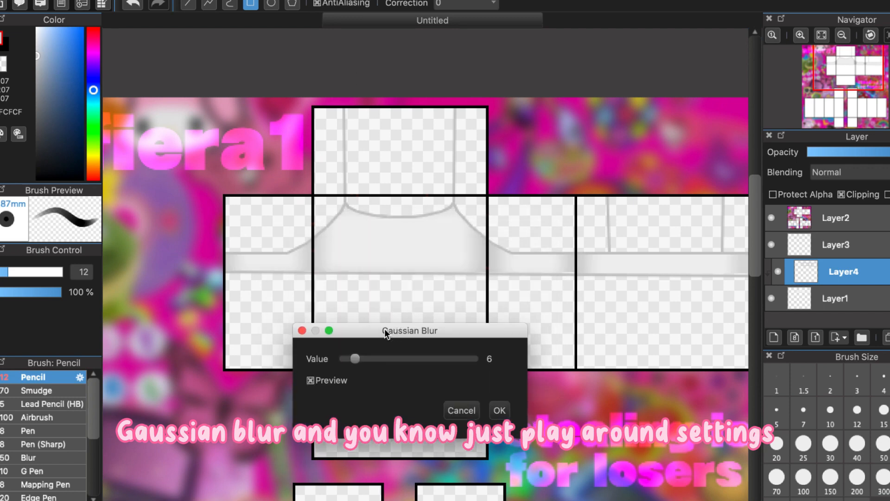
{"action": "left_click_drag", "start_coordinate": [352, 357], "coordinate": [355, 358]}
{"action": "left_click", "coordinate": [499, 410]}
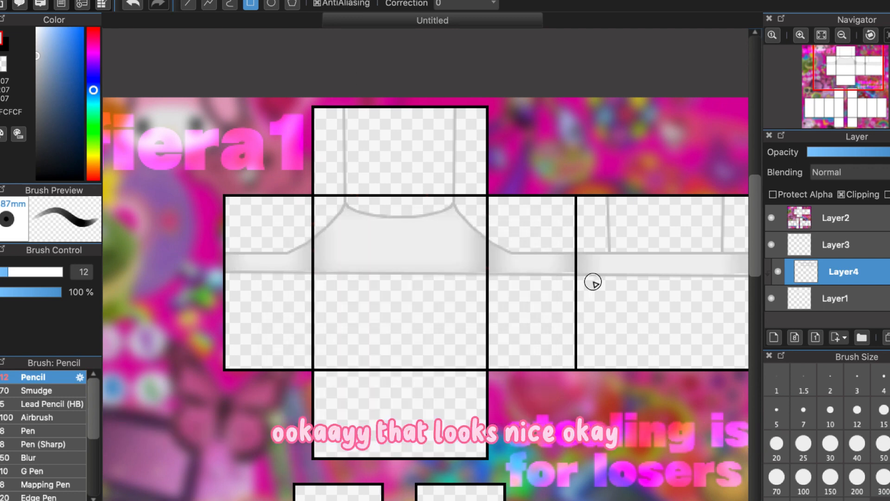
{"action": "scroll", "coordinate": [593, 282], "scroll_direction": "right", "scroll_amount": 5}
{"action": "scroll", "coordinate": [593, 282], "scroll_direction": "down", "scroll_amount": 2}
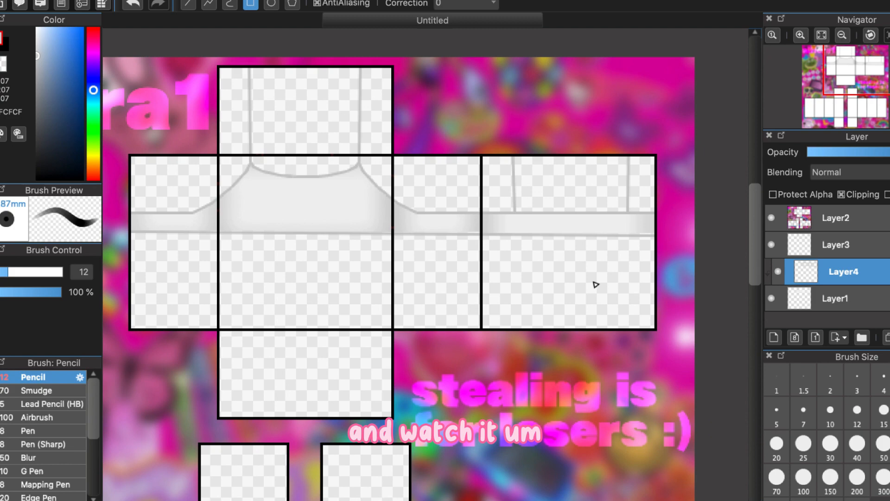
{"action": "scroll", "coordinate": [307, 200], "scroll_direction": "up", "scroll_amount": 3}
{"action": "scroll", "coordinate": [306, 200], "scroll_direction": "down", "scroll_amount": 3}
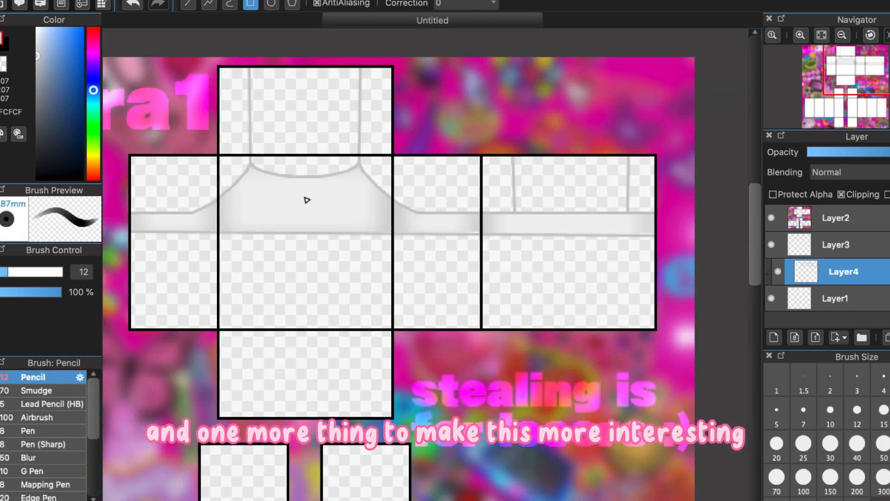
{"action": "scroll", "coordinate": [307, 200], "scroll_direction": "up", "scroll_amount": 2}
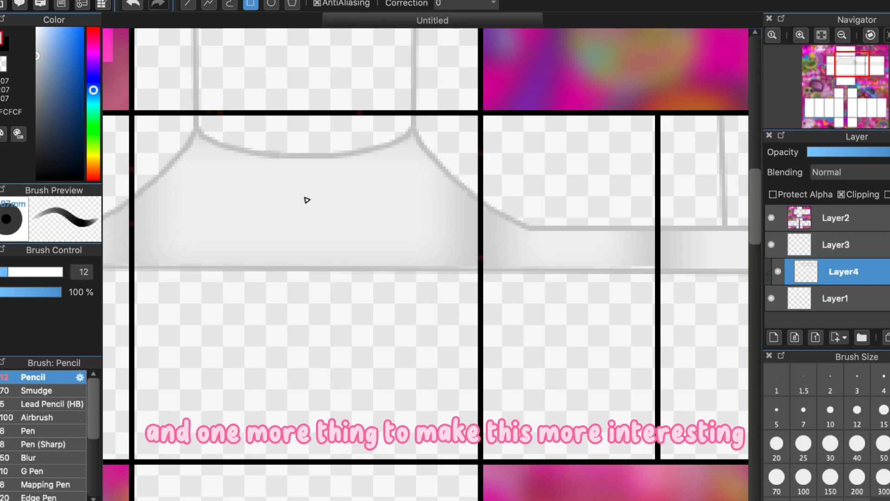
Switch to Pinterest in the browser, open the winking Chococat picture and copy the image.
{"action": "left_click", "coordinate": [274, 499]}
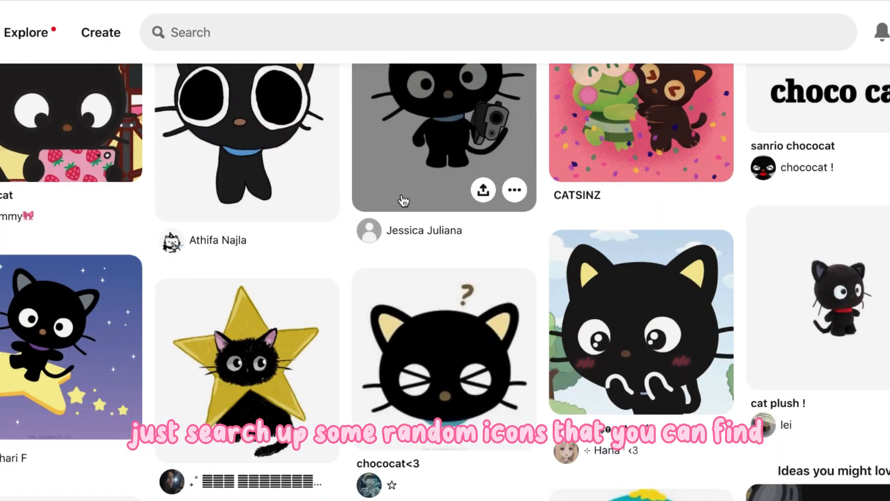
{"action": "left_click", "coordinate": [404, 200]}
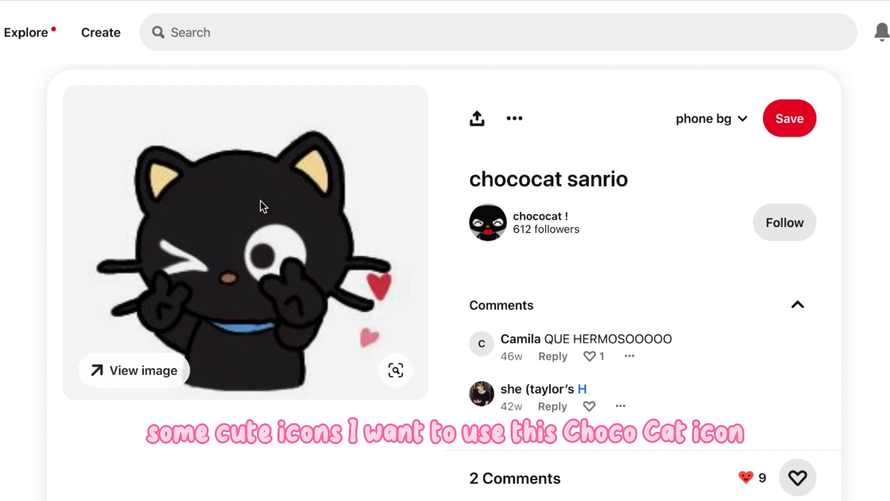
{"action": "right_click", "coordinate": [261, 199]}
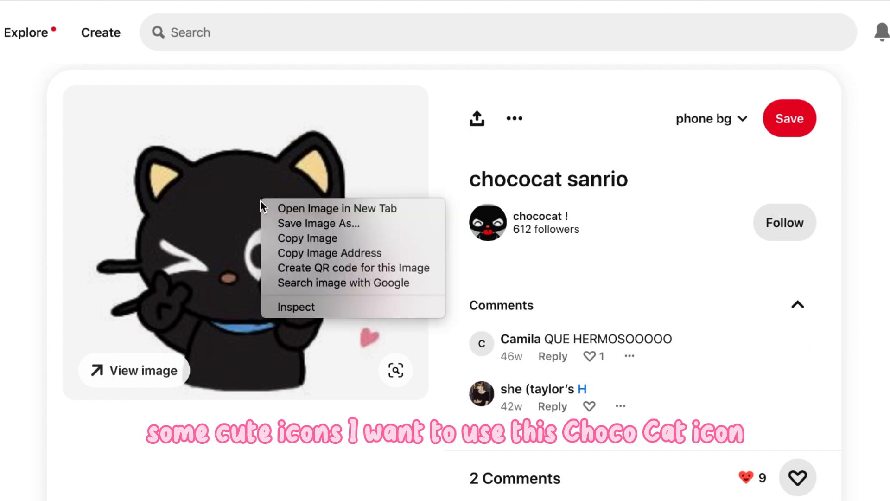
{"action": "left_click", "coordinate": [272, 233]}
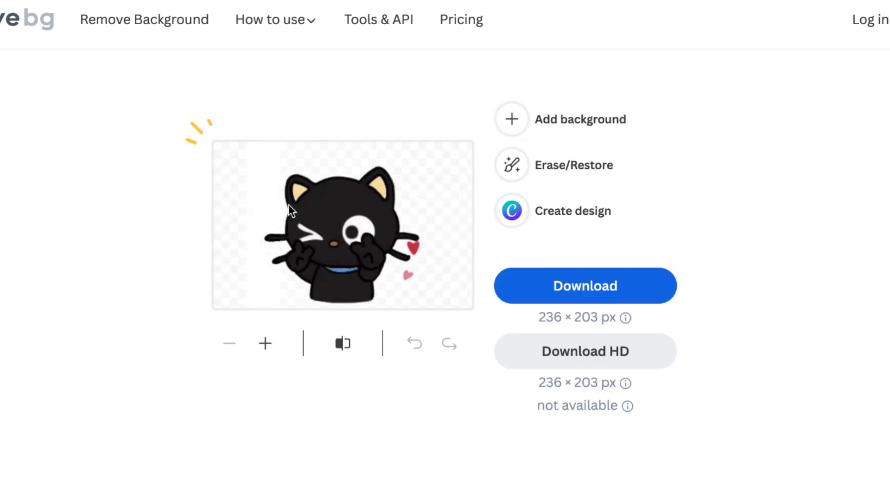
Copy the background-free Chococat image from remove.bg and paste it onto the shirt canvas in MediBang Paint Pro.
{"action": "scroll", "coordinate": [289, 204], "scroll_direction": "up", "scroll_amount": 3}
{"action": "scroll", "coordinate": [289, 204], "scroll_direction": "down", "scroll_amount": 3}
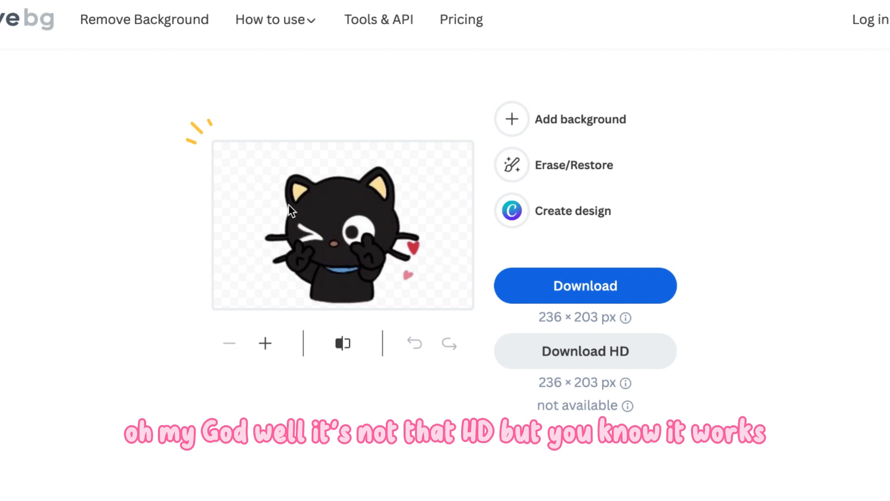
{"action": "right_click", "coordinate": [288, 204]}
{"action": "left_click", "coordinate": [302, 224]}
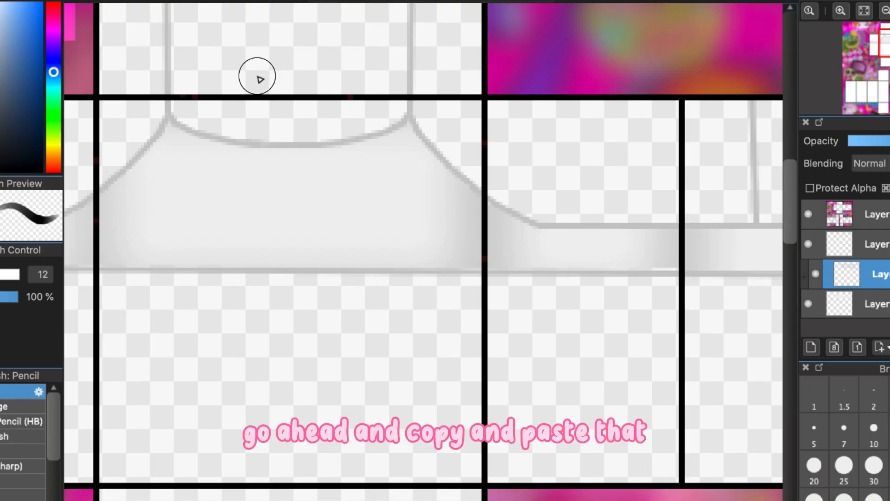
{"action": "key", "text": "super+v"}
{"action": "scroll", "coordinate": [340, 148], "scroll_direction": "down", "scroll_amount": 5}
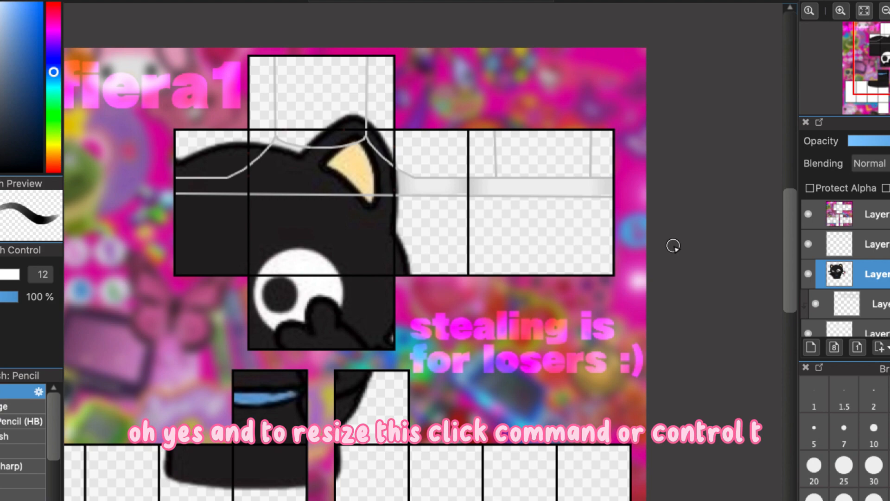
Transform the pasted Chococat image on Layer5, scaling it down to a small icon on the shirt's front panel.
{"action": "key", "text": "super+t"}
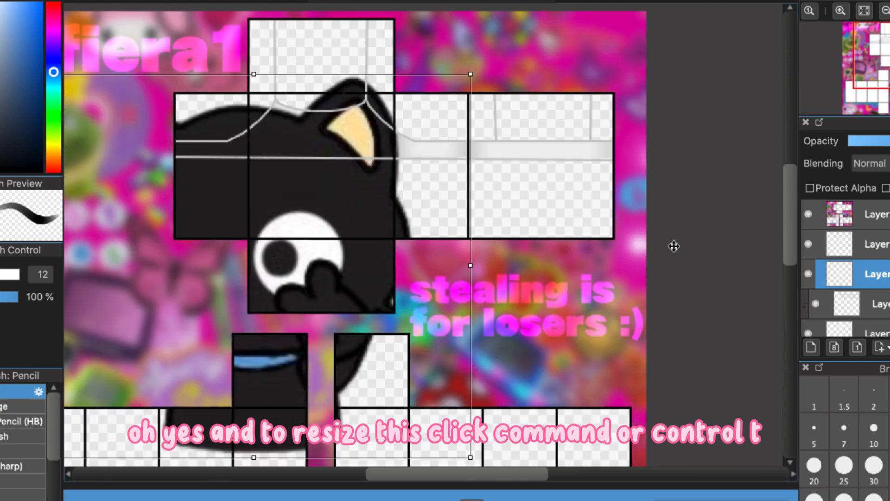
{"action": "scroll", "coordinate": [186, 306], "scroll_direction": "down", "scroll_amount": 3}
{"action": "scroll", "coordinate": [185, 306], "scroll_direction": "left", "scroll_amount": 2}
{"action": "scroll", "coordinate": [186, 306], "scroll_direction": "up", "scroll_amount": 1}
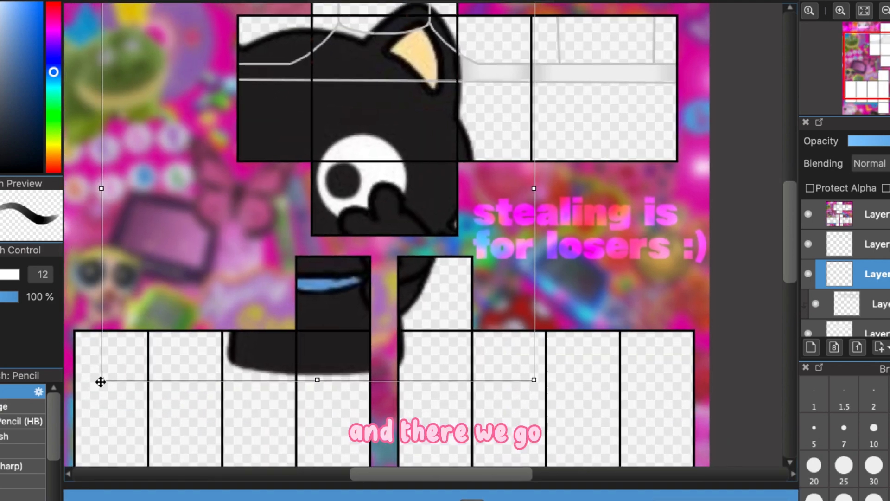
{"action": "left_click_drag", "start_coordinate": [101, 379], "coordinate": [388, 70]}
{"action": "scroll", "coordinate": [388, 70], "scroll_direction": "up", "scroll_amount": 5}
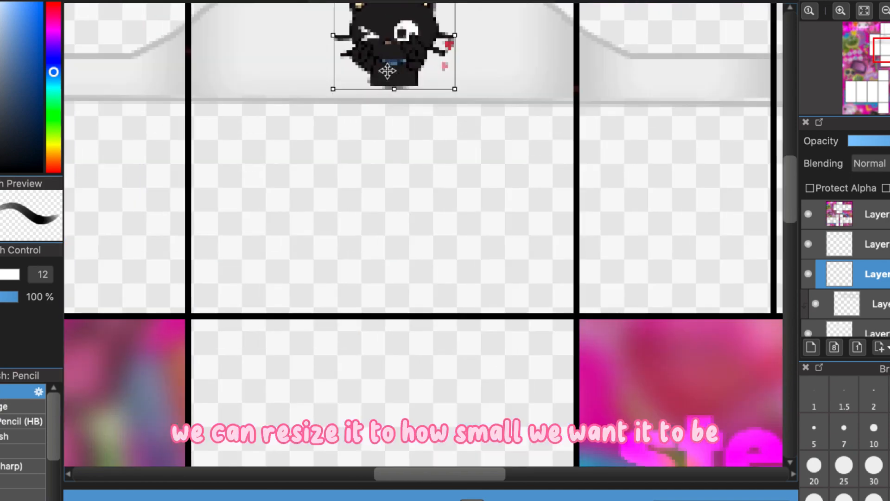
Shrink the Chococat icon slightly more, center it on the crop top's chest below the neckline and apply the transform.
{"action": "scroll", "coordinate": [391, 69], "scroll_direction": "up", "scroll_amount": 3}
{"action": "left_click_drag", "start_coordinate": [430, 123], "coordinate": [418, 134]}
{"action": "mouse_move", "coordinate": [381, 173]}
{"action": "left_mouse_down"}
{"action": "mouse_move", "coordinate": [367, 172]}
{"action": "mouse_move", "coordinate": [377, 172]}
{"action": "left_mouse_up"}
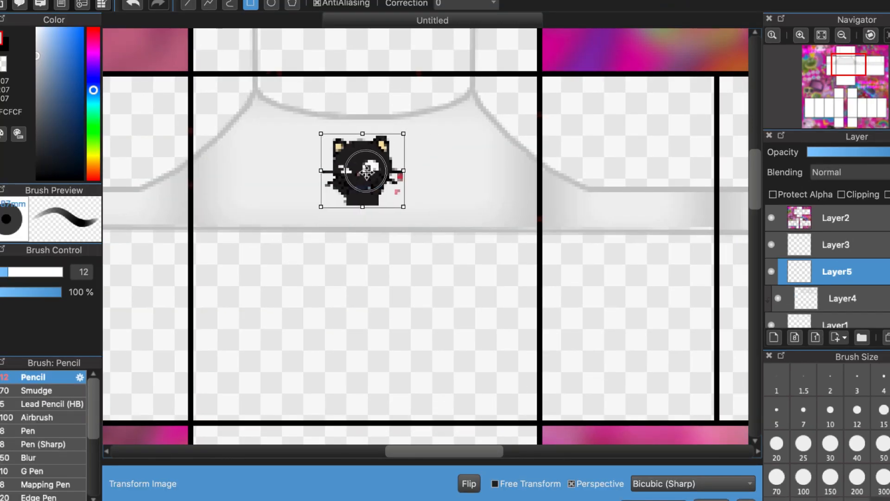
{"action": "key", "text": "Return"}
{"action": "scroll", "coordinate": [377, 172], "scroll_direction": "down", "scroll_amount": 3}
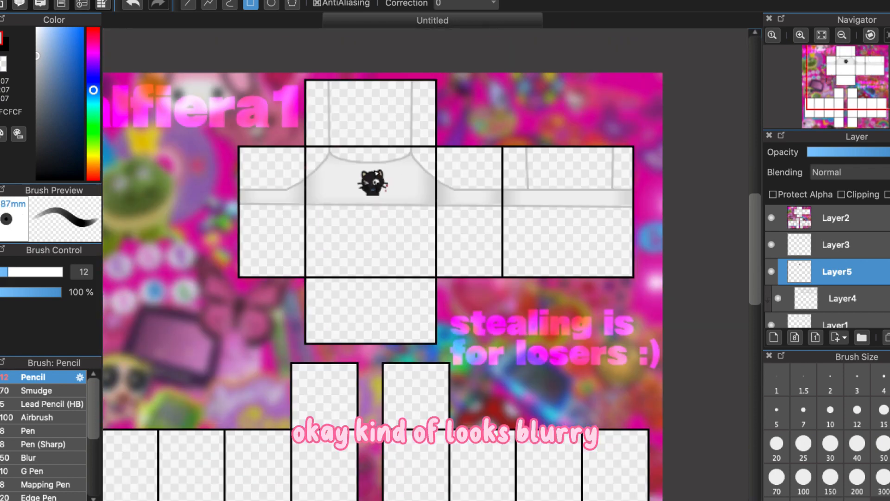
{"action": "scroll", "coordinate": [376, 171], "scroll_direction": "up", "scroll_amount": 6}
{"action": "scroll", "coordinate": [377, 173], "scroll_direction": "up", "scroll_amount": 2}
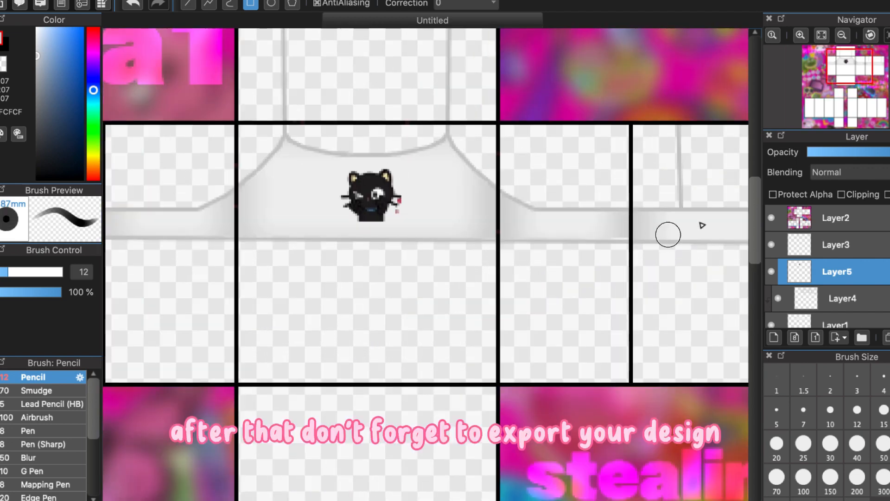
Export the shirt design as a transparent PNG without resizing, changing the resolution or forcing a layer color.
{"action": "left_click", "coordinate": [108, 0]}
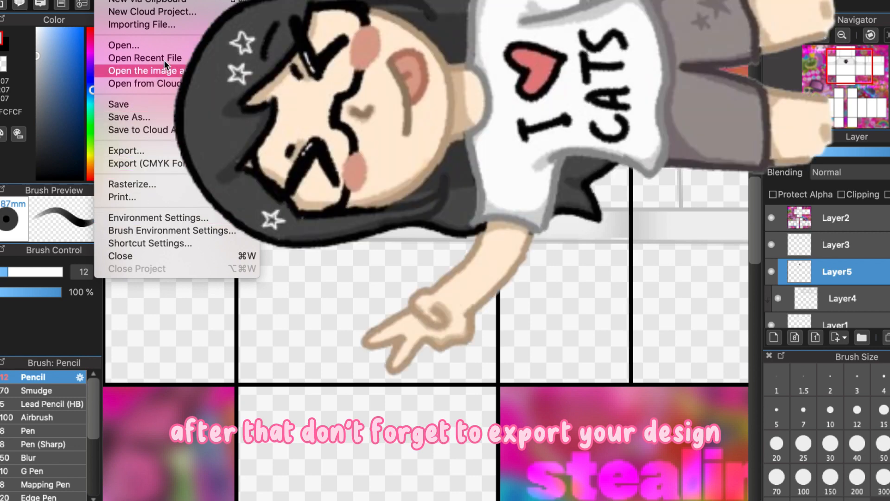
{"action": "left_click", "coordinate": [148, 150]}
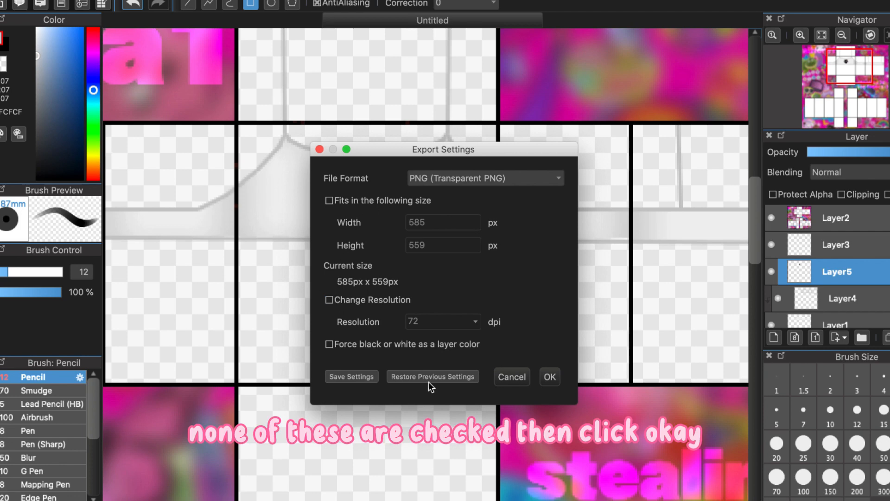
{"action": "left_click", "coordinate": [550, 377]}
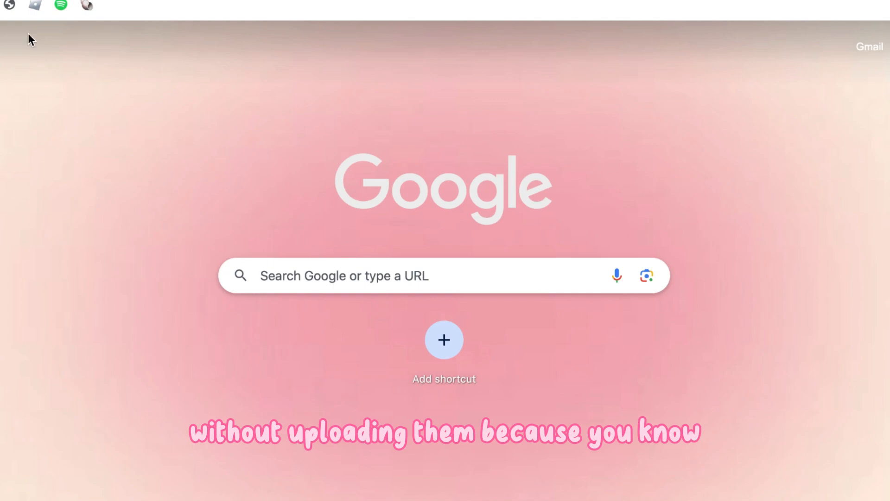
Switch to the in-game clothing site in the browser, load the shirt template and inspect it from back and front on the Blocky avatar.
{"action": "left_click", "coordinate": [10, 6]}
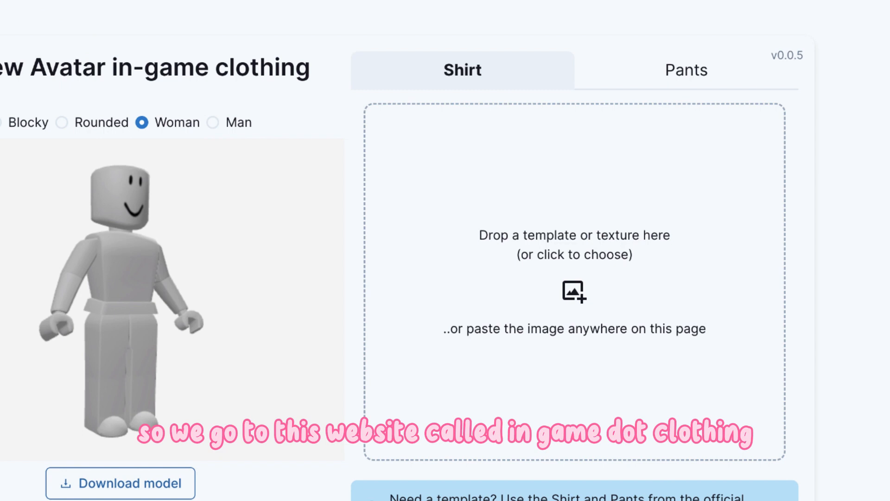
{"action": "left_click", "coordinate": [24, 132]}
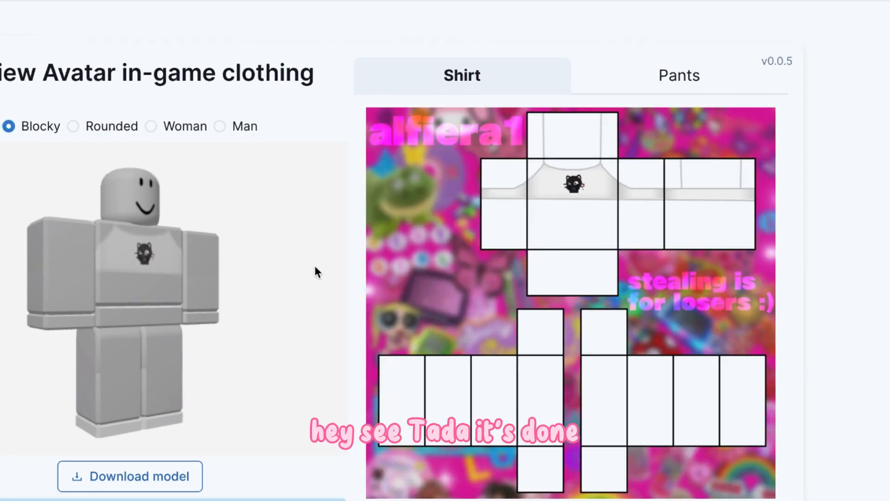
{"action": "scroll", "coordinate": [179, 294], "scroll_direction": "up", "scroll_amount": 3}
{"action": "left_click_drag", "start_coordinate": [182, 290], "coordinate": [2, 297]}
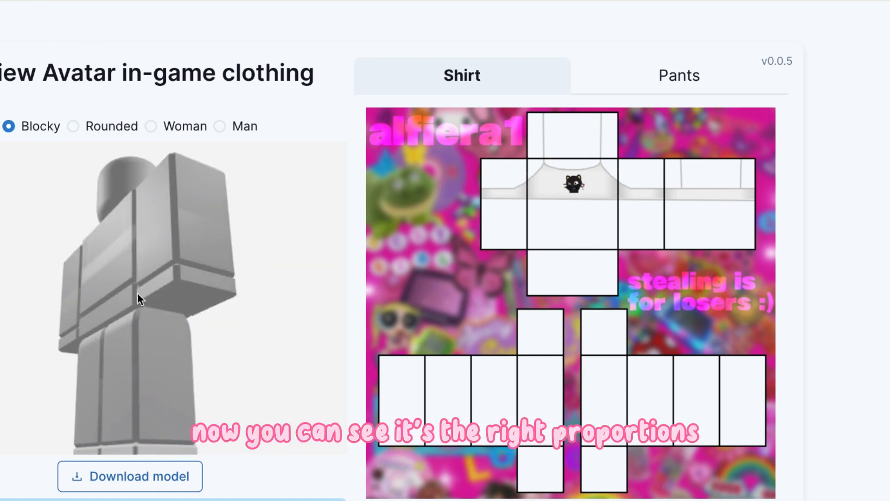
{"action": "left_click_drag", "start_coordinate": [137, 293], "coordinate": [108, 313]}
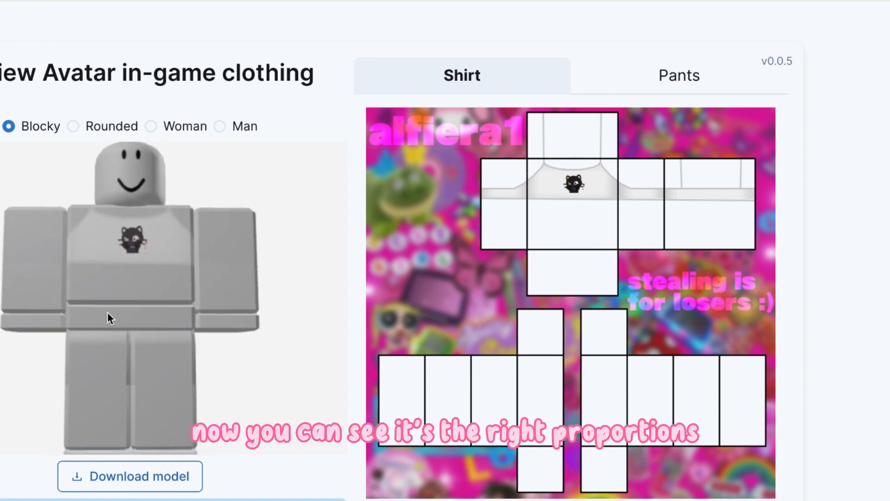
Compare how the crop top fits the Rounded, Woman and Man avatars, ending on the Rounded one.
{"action": "left_click", "coordinate": [136, 133]}
{"action": "left_click_drag", "start_coordinate": [134, 259], "coordinate": [40, 263]}
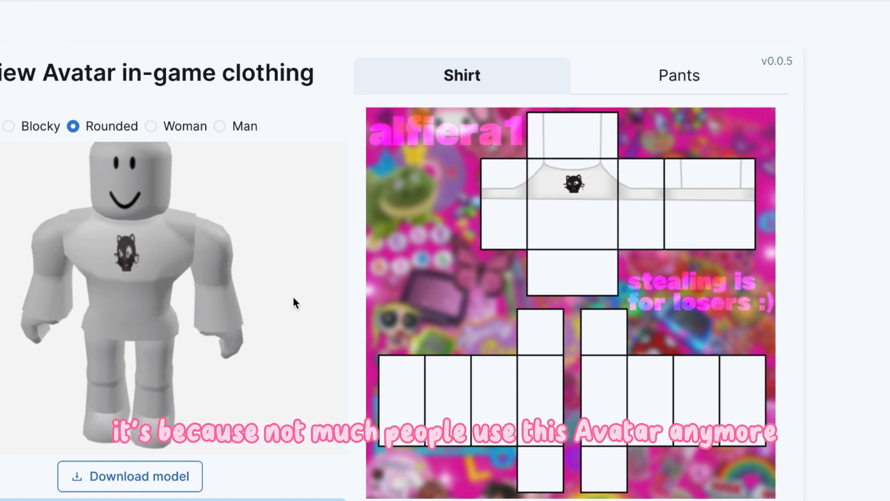
{"action": "left_click", "coordinate": [182, 136]}
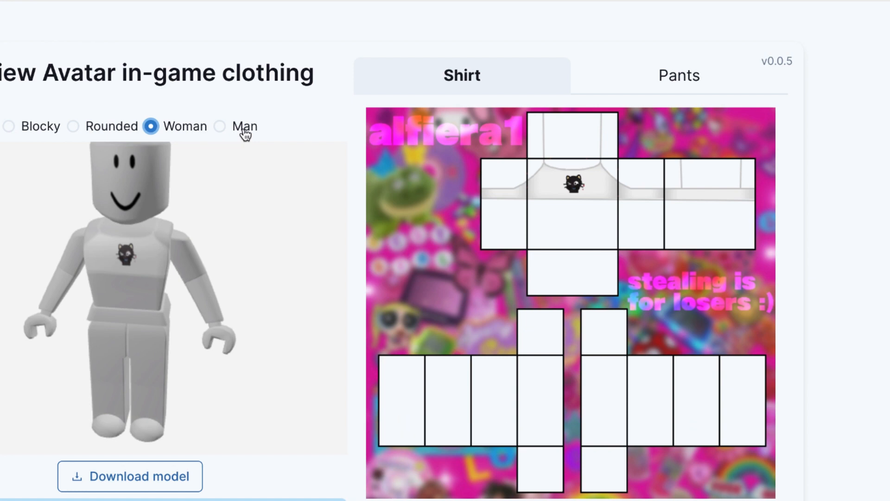
{"action": "left_click", "coordinate": [241, 132]}
{"action": "left_click", "coordinate": [190, 123]}
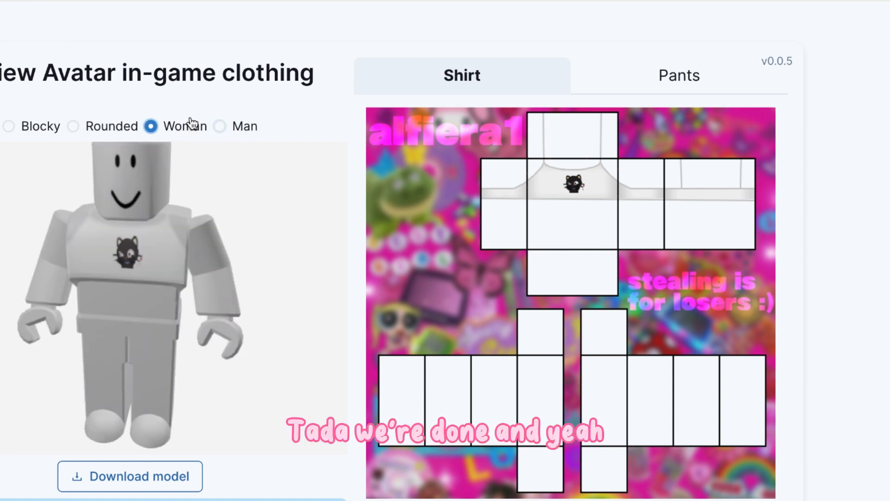
{"action": "left_click", "coordinate": [120, 128]}
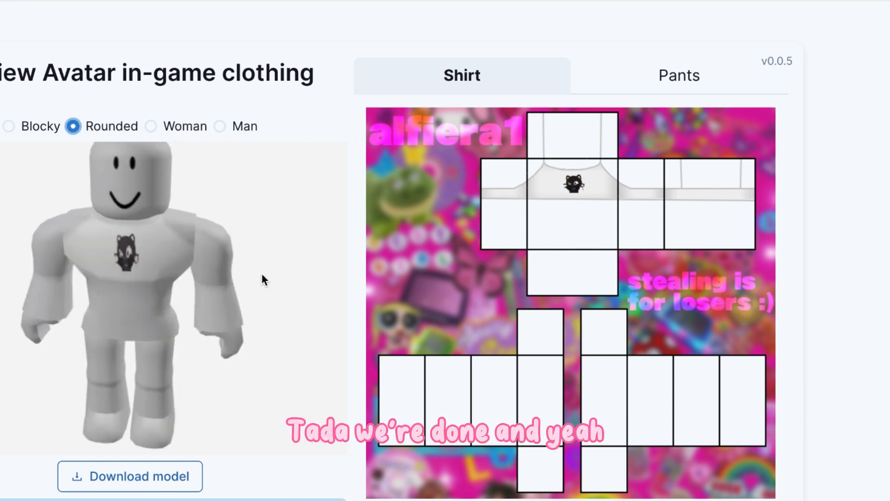